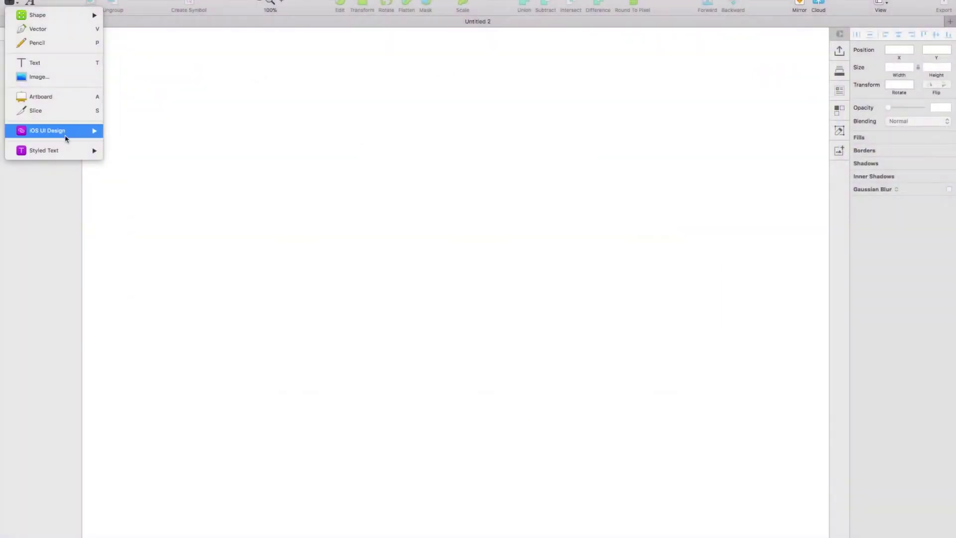
Step: Insert a Desktop HD artboard of 1440 by 1024 and give it a very light grey background
click(58, 103)
click(871, 133)
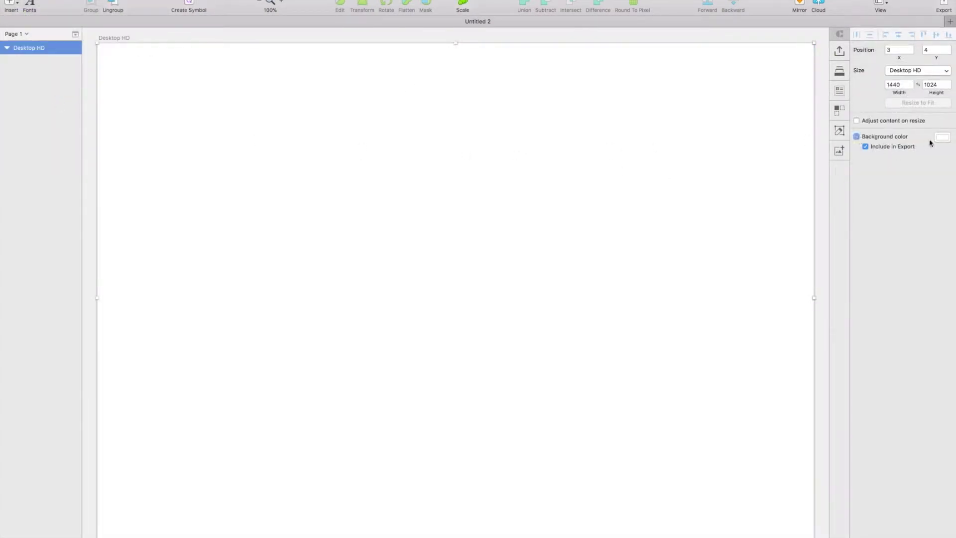
click(941, 138)
click(661, 36)
Step: Draw a header rectangle 1440 wide and about 92 high across the artboard's top edge
click(10, 3)
mouse_move(40, 14)
click(122, 42)
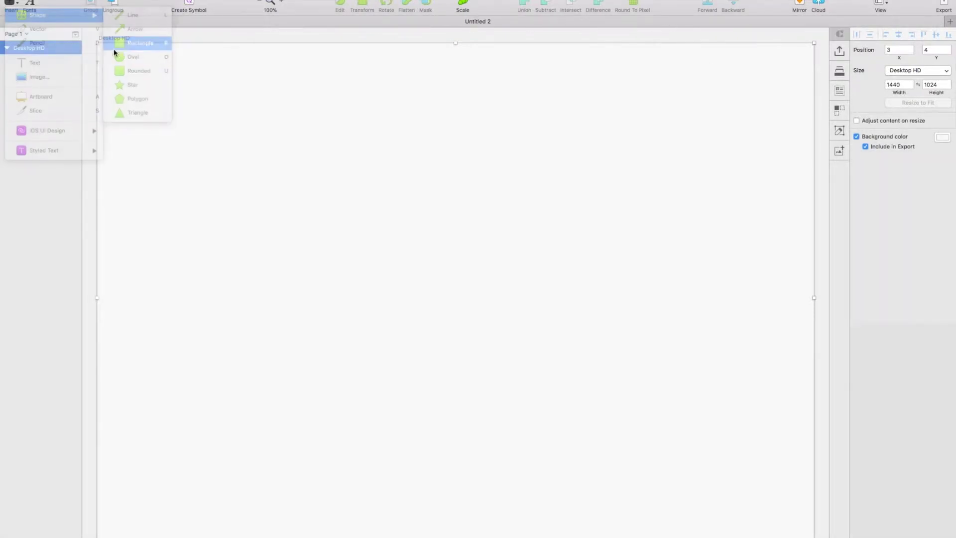
drag(98, 43, 805, 88)
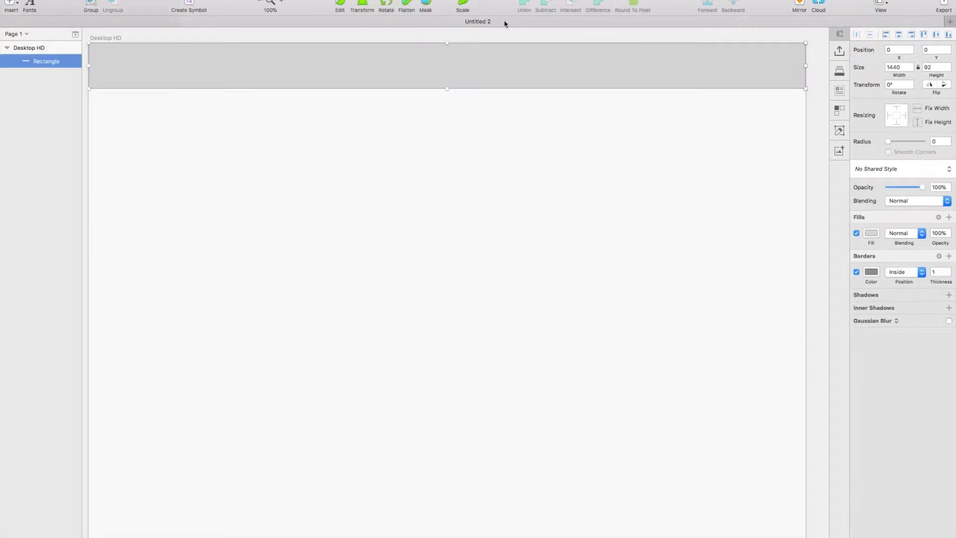
Step: Turn off the header rectangle's border and set its fill to white, FFFFFF
click(857, 273)
click(872, 234)
drag(884, 294, 705, 121)
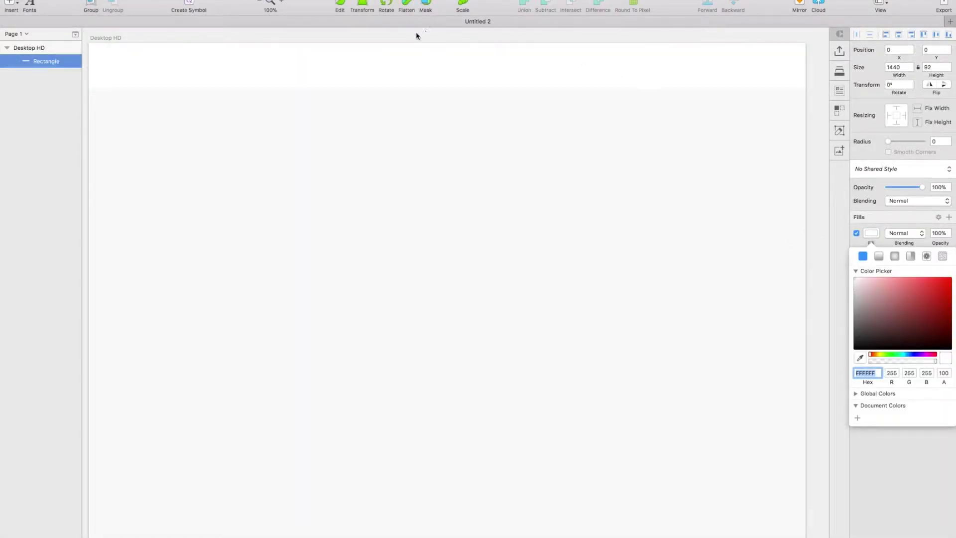
click(384, 34)
Step: Darken the Desktop HD artboard's background slightly to light grey F4F4F4
scroll(384, 34, left, 1)
click(117, 38)
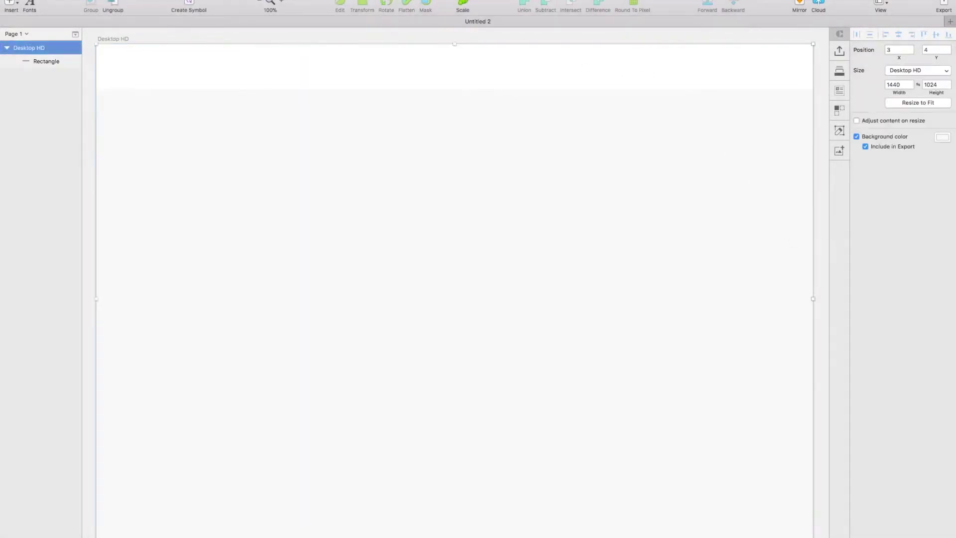
click(941, 138)
click(854, 168)
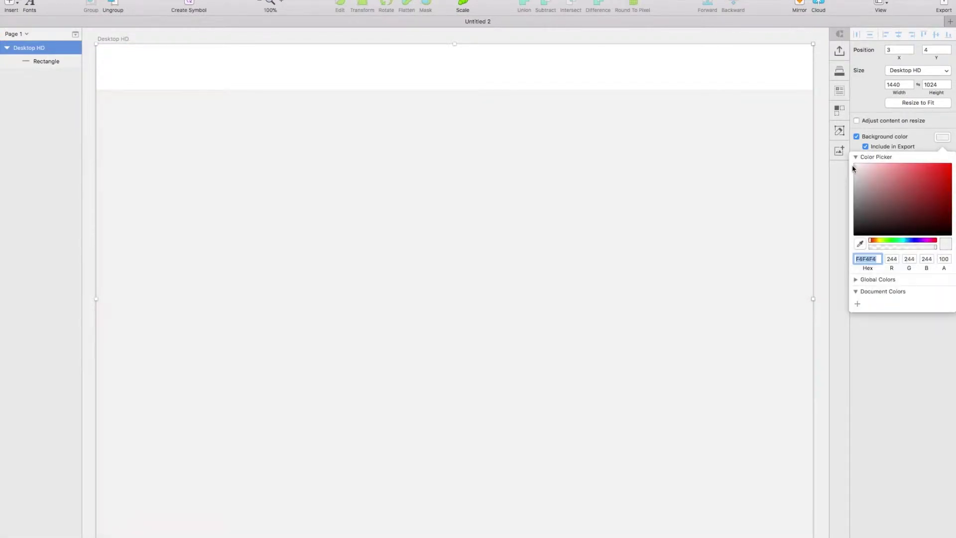
click(619, 42)
Step: Set the header rectangle's height to 90 and add a black shadow with an alpha of 10
click(742, 65)
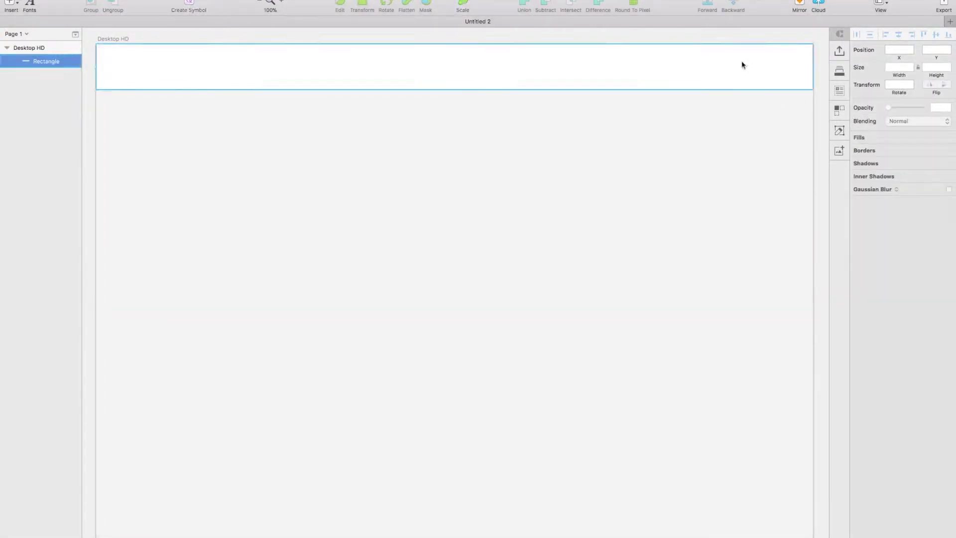
click(941, 67)
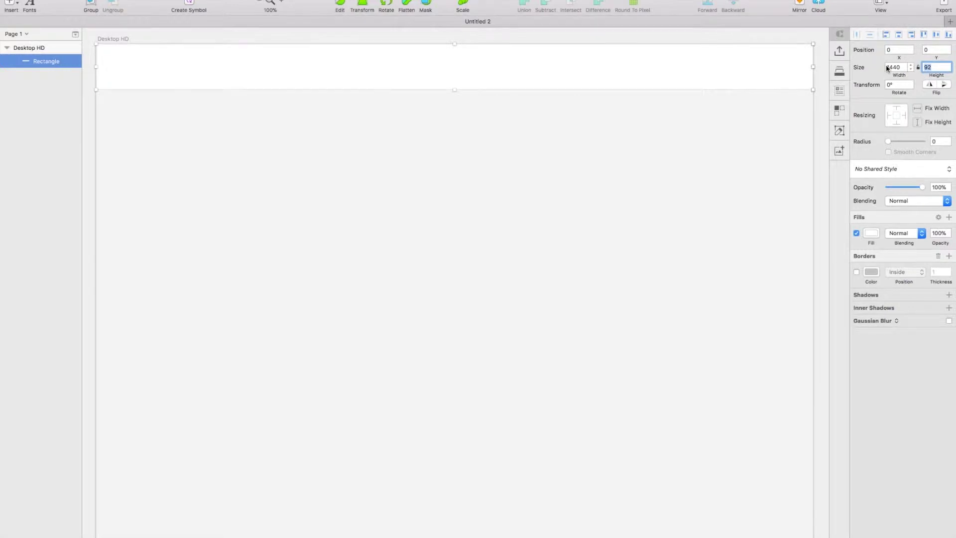
click(890, 296)
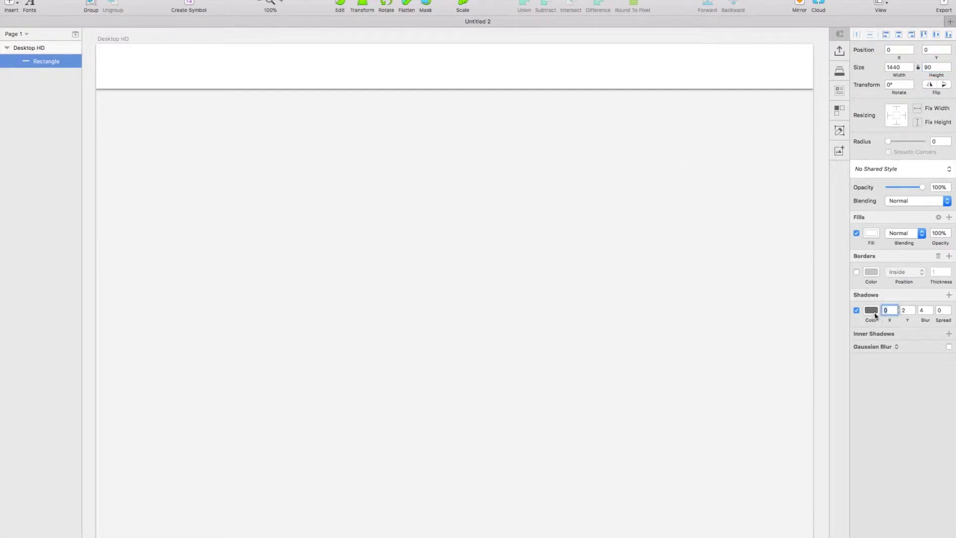
click(871, 310)
click(939, 450)
text(10)
key(Return)
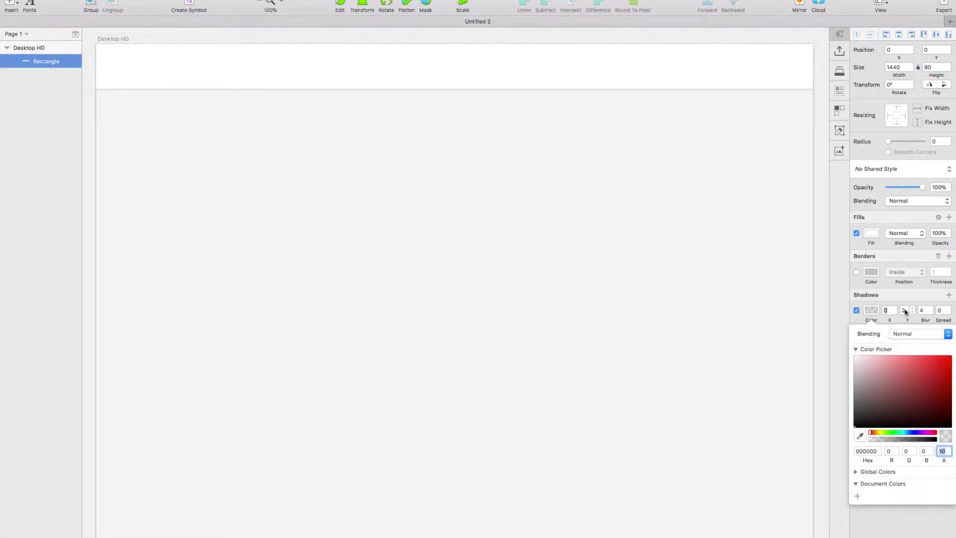
Step: Paste the Saasta logo group into the left end of the header, at X 38 and Y 20
scroll(188, 78, up, 1)
click(188, 79)
key(super+v)
scroll(193, 73, up, 2)
scroll(193, 73, left, 3)
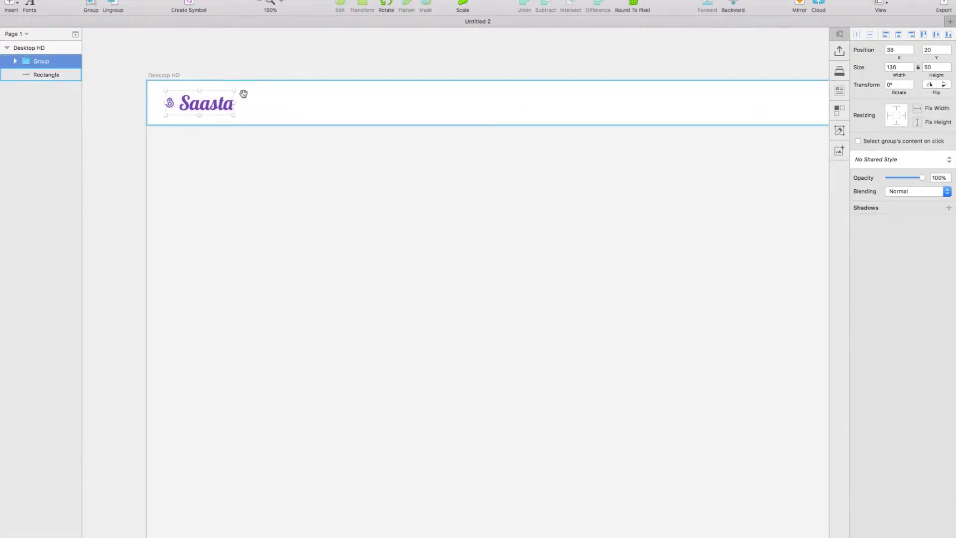
scroll(345, 64, right, 1)
Step: Duplicate the header rectangle with a width of 200 and place the copy beside the logo at X 204
click(295, 100)
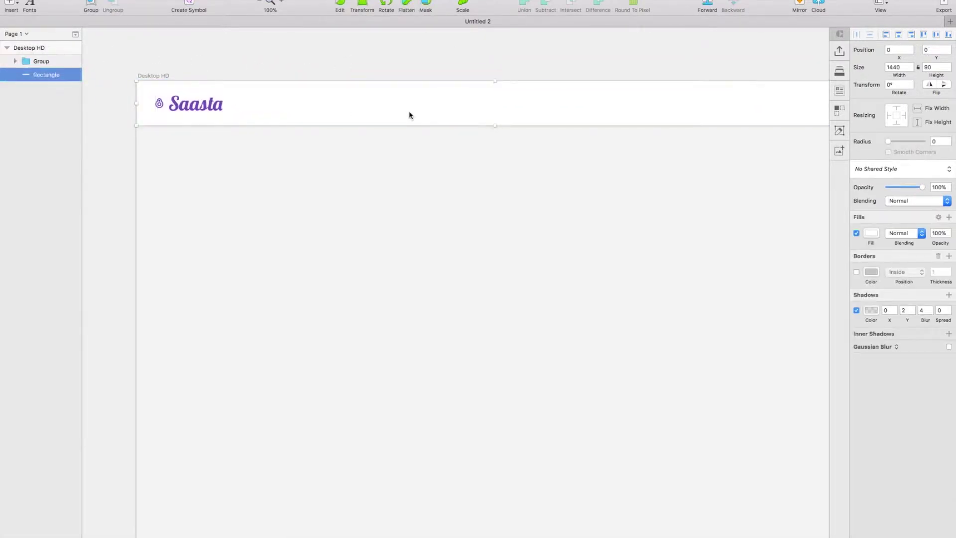
key(cmd+d)
click(904, 67)
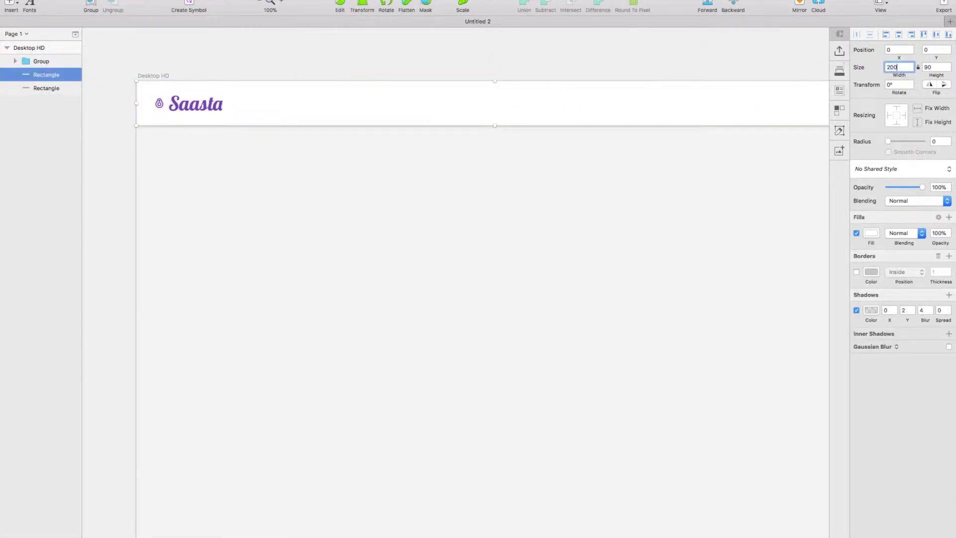
key(Return)
drag(148, 98, 252, 96)
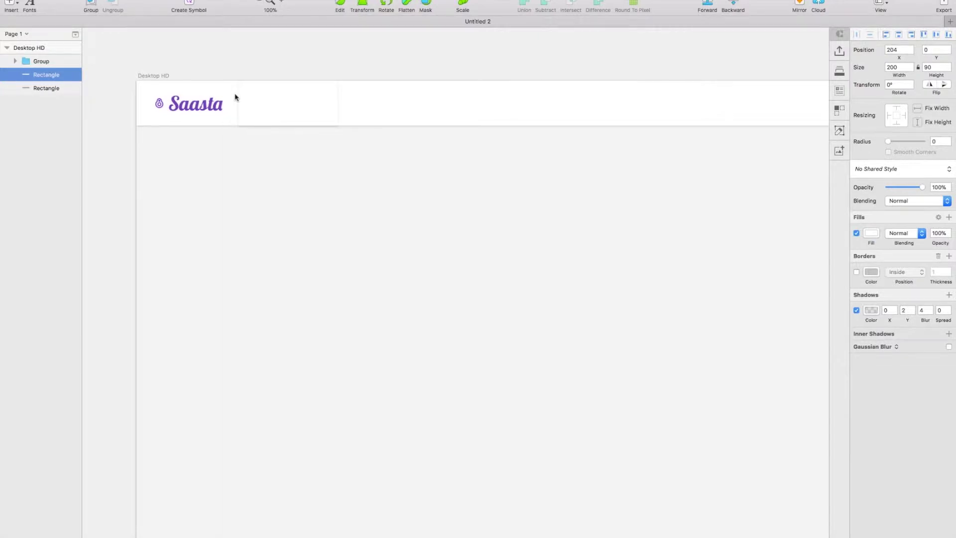
Step: Turn off the copied rectangle's shadow and set its width to 130
click(856, 310)
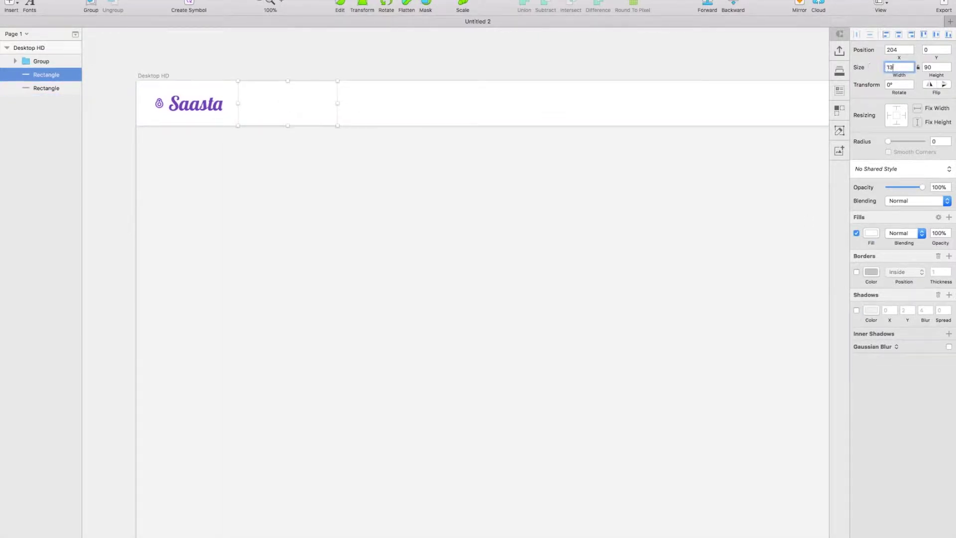
click(242, 53)
Step: Move the narrow rectangle in the header closer to the logo, to X 194
drag(243, 54, 356, 79)
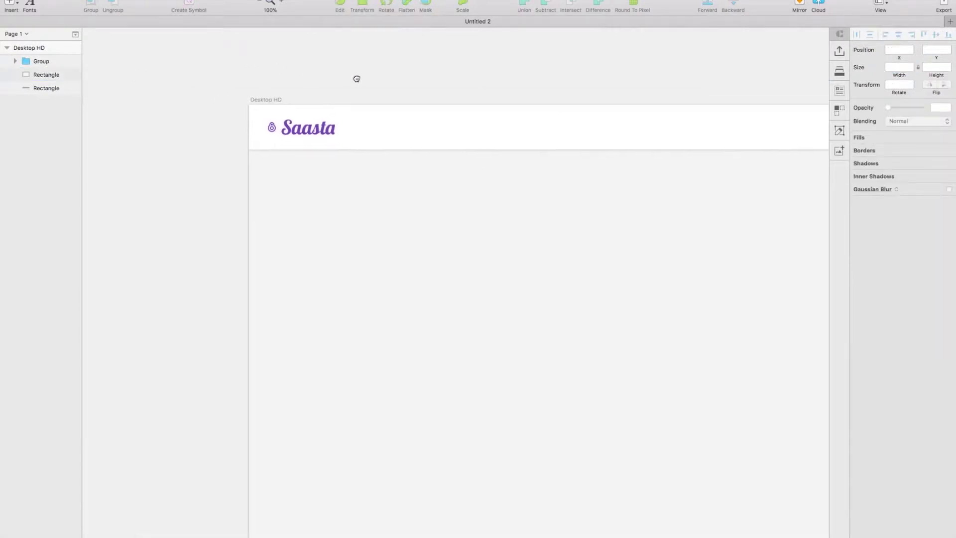
scroll(347, 132, up, 5)
click(376, 131)
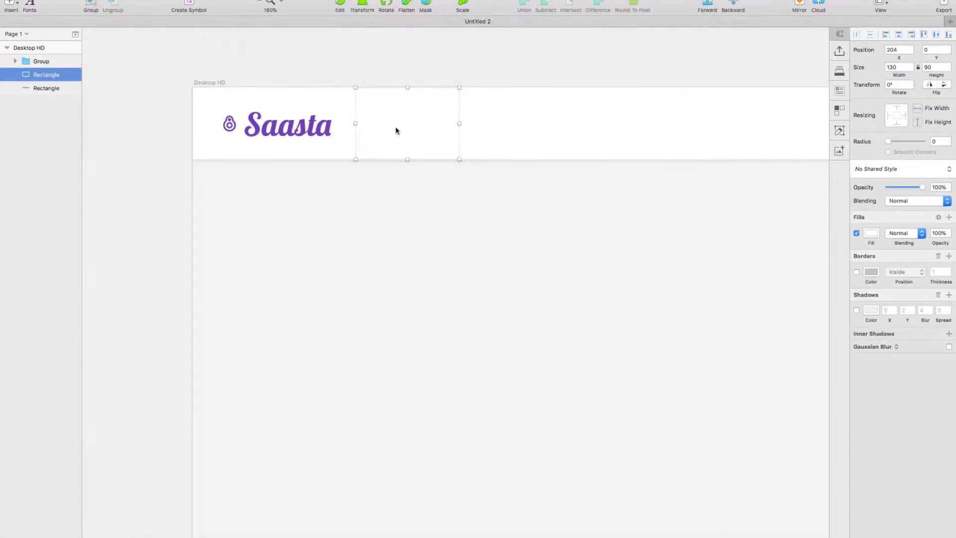
drag(395, 130, 375, 128)
Step: Add the text "Home" over the narrow rectangle beside the Saasta logo
click(8, 4)
click(31, 62)
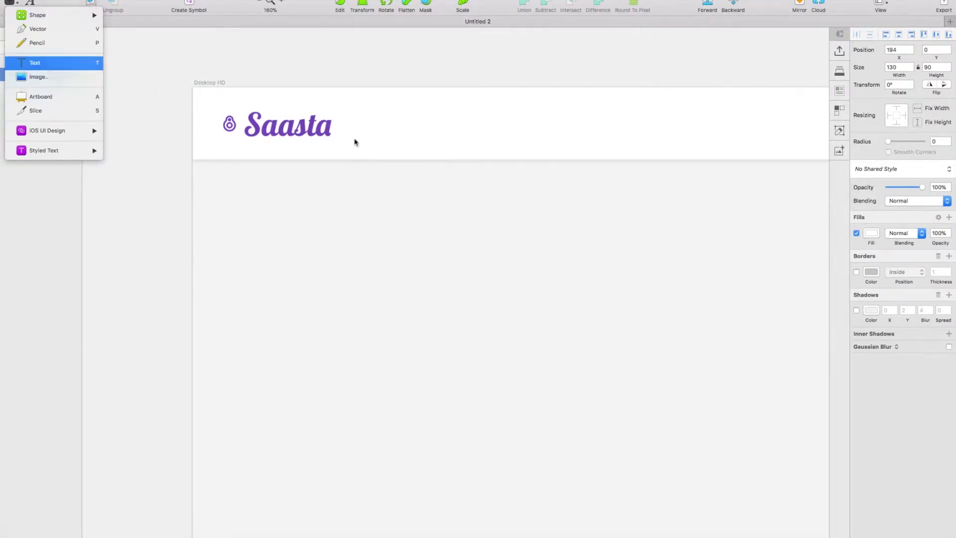
click(406, 124)
text(Home)
key(Escape)
Step: Change the Home text's typeface to Montserrat
click(916, 160)
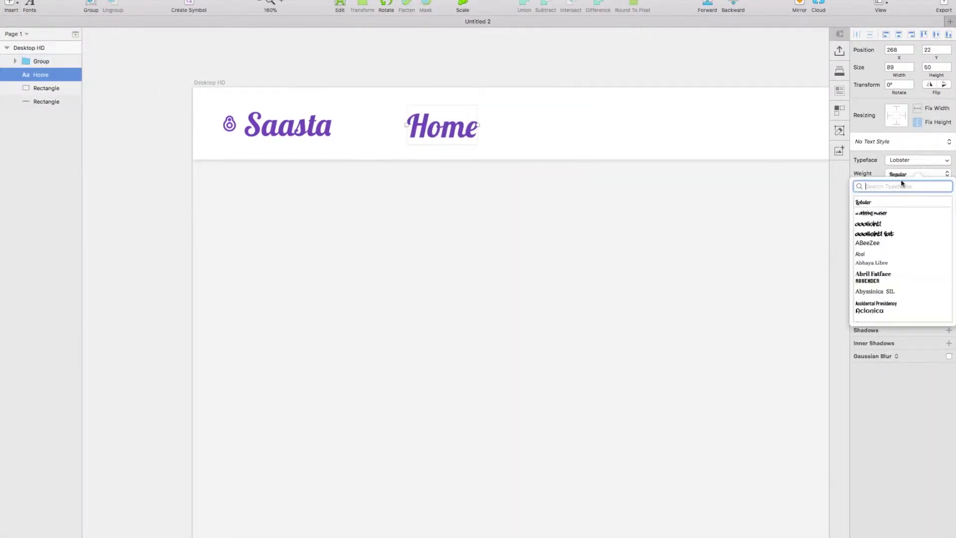
text(mont)
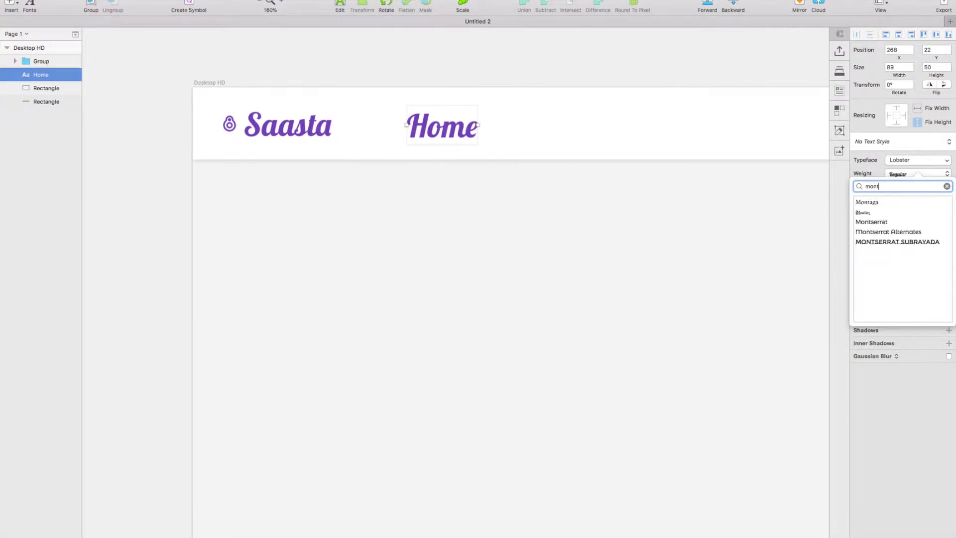
click(871, 222)
click(932, 469)
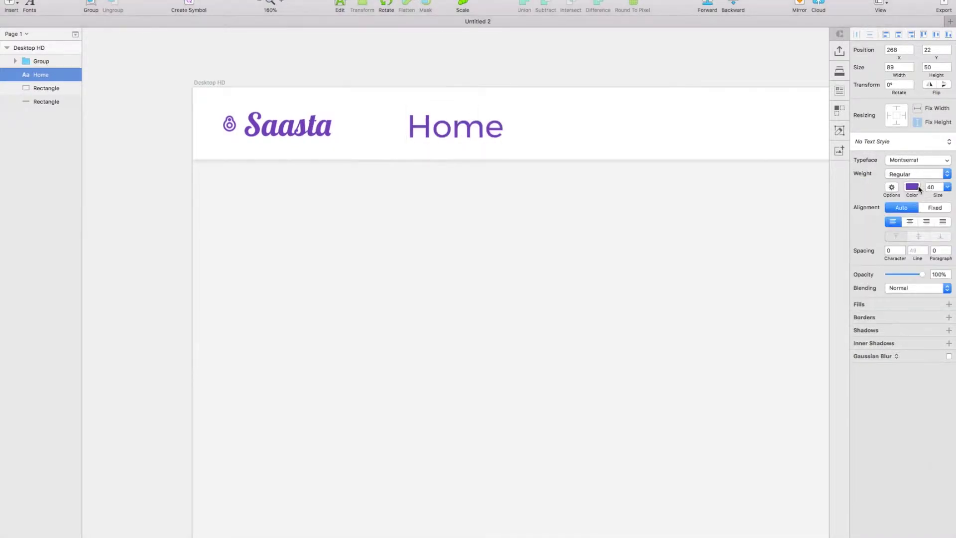
Step: Colour the Home text black and set its font size to 14
click(918, 187)
drag(899, 274, 877, 436)
click(924, 443)
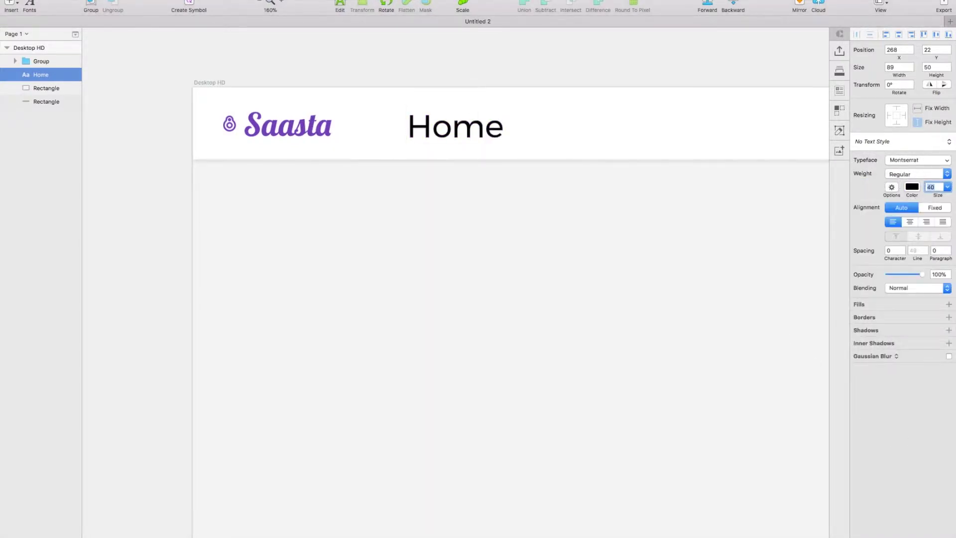
text(14)
key(Return)
Step: Centre the Home text on the rectangle behind it and group the two as one navigation item
drag(422, 132, 399, 125)
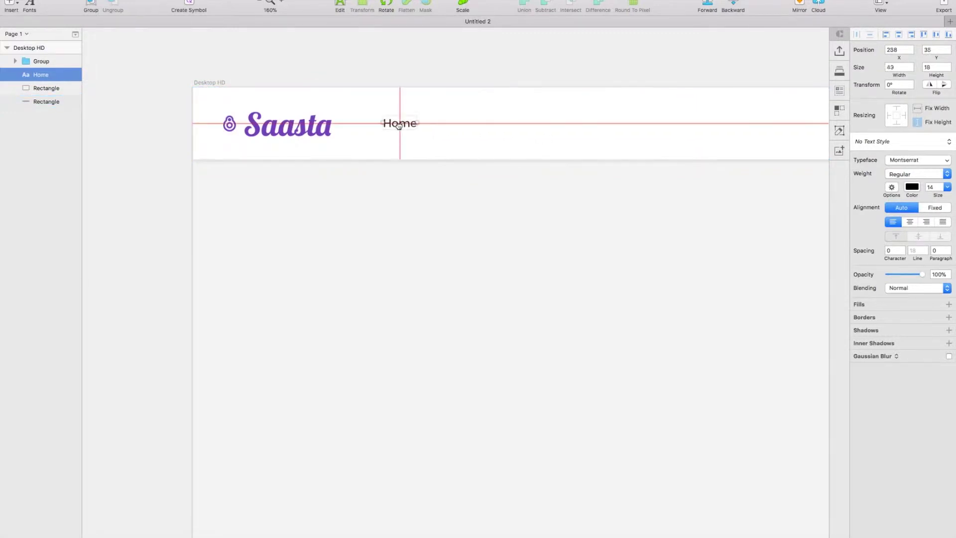
shift+click(383, 108)
click(187, 1)
mouse_move(224, 62)
click(295, 107)
key(super+g)
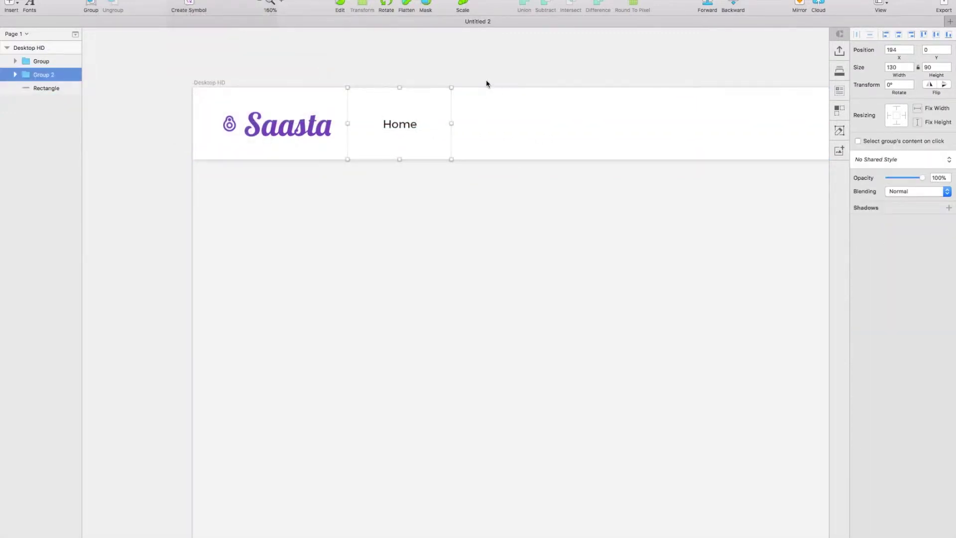
Step: Duplicate the Home navigation item directly to its right and change the copy's text to "Features"
drag(391, 111, 488, 109)
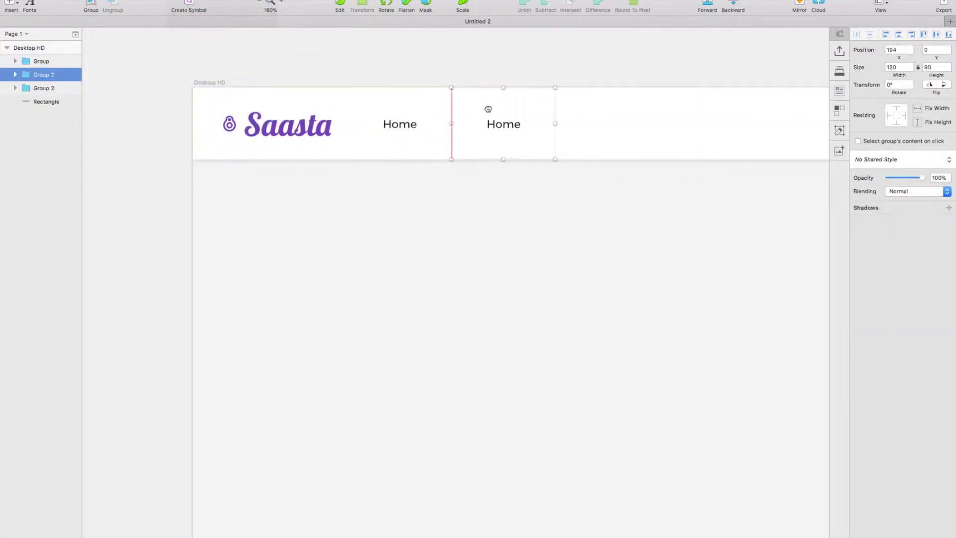
double_click(496, 124)
double_click(496, 125)
text(Features)
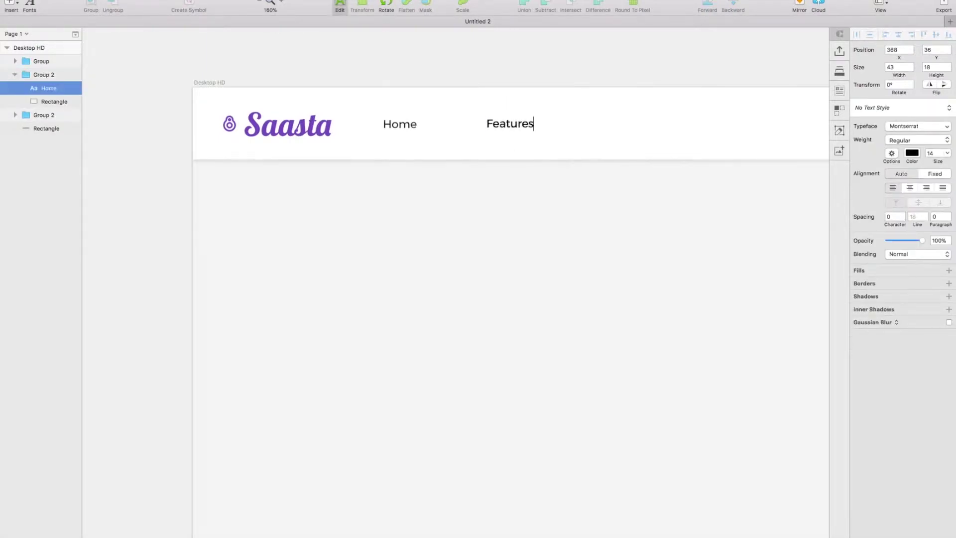
key(Escape)
Step: Centre-align the Home and Features labels within their navigation items
click(428, 124)
double_click(398, 124)
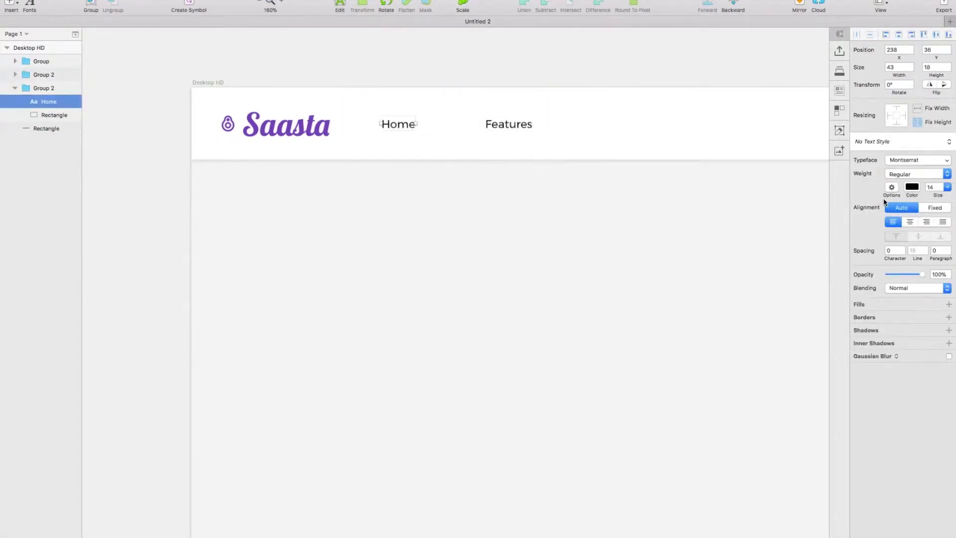
click(509, 124)
double_click(508, 124)
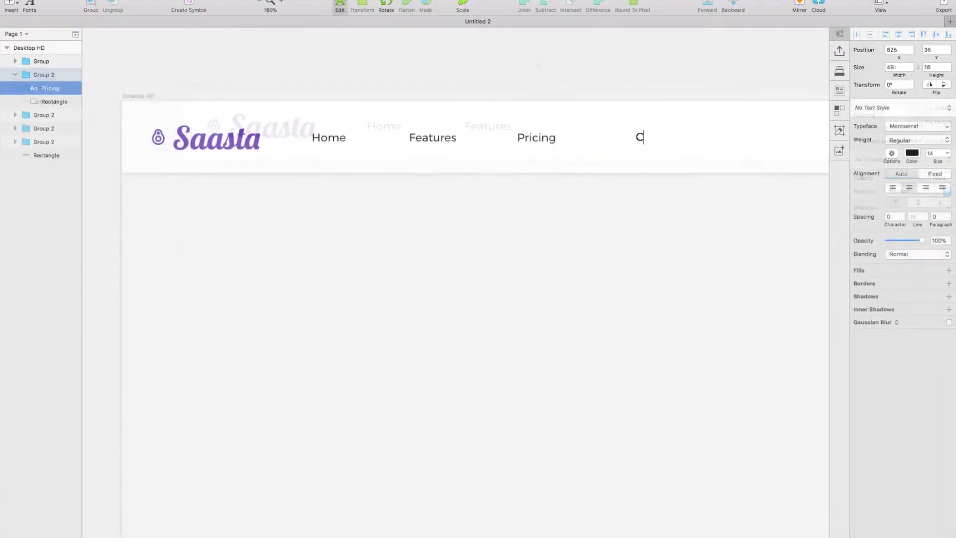
Step: Label the fourth navigation item, directly after Pricing, "Contact"
text(ontact)
key(Escape)
key(Escape)
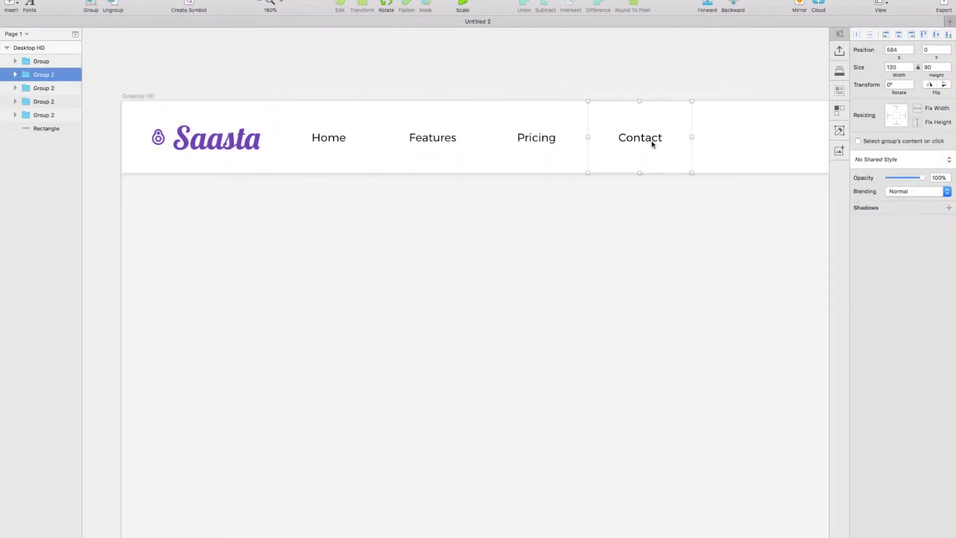
Step: Fade the Contact navigation item and set the opacity of the Home and Features items to 60%
drag(919, 183, 916, 181)
click(431, 142)
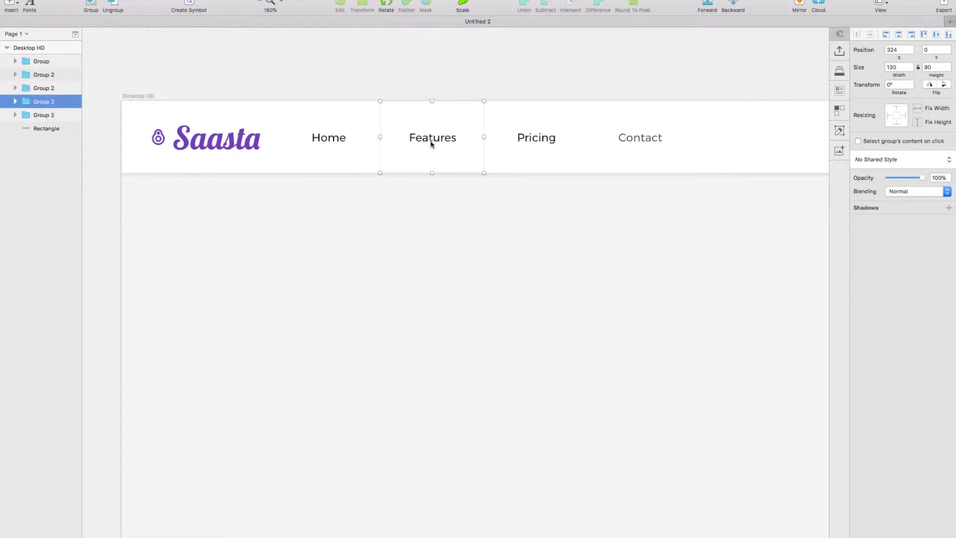
shift+click(316, 133)
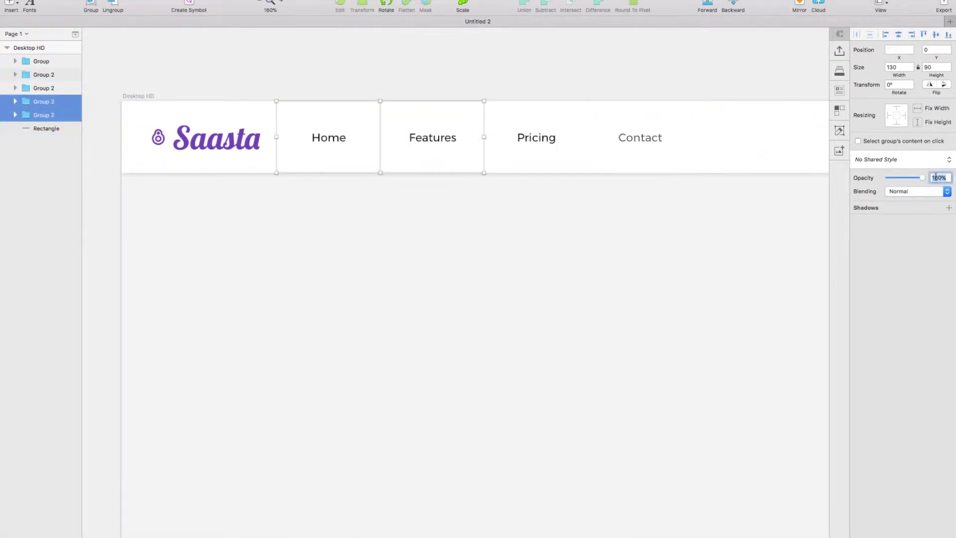
text(60)
key(Return)
Step: Set the font weight of the Pricing label to Medium to mark it as the active item
double_click(536, 143)
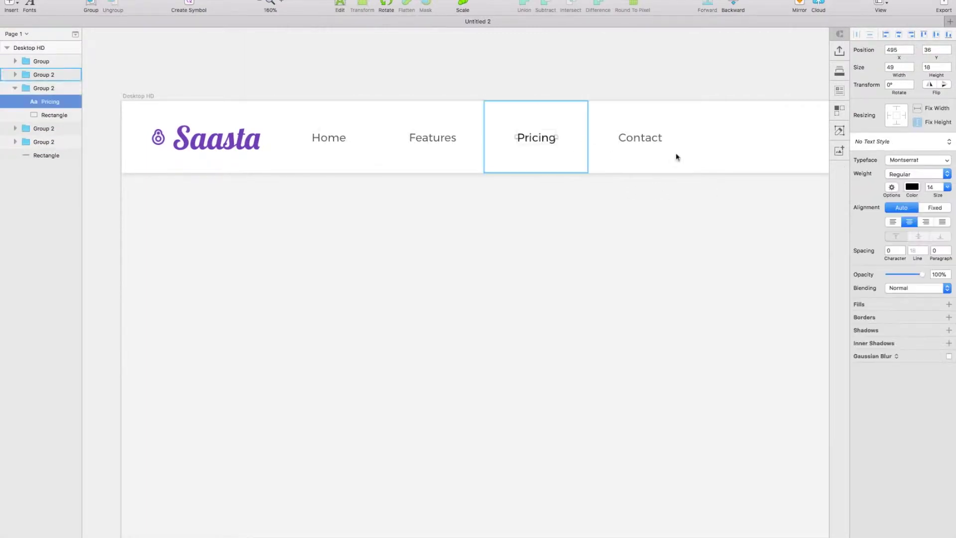
click(916, 175)
click(911, 234)
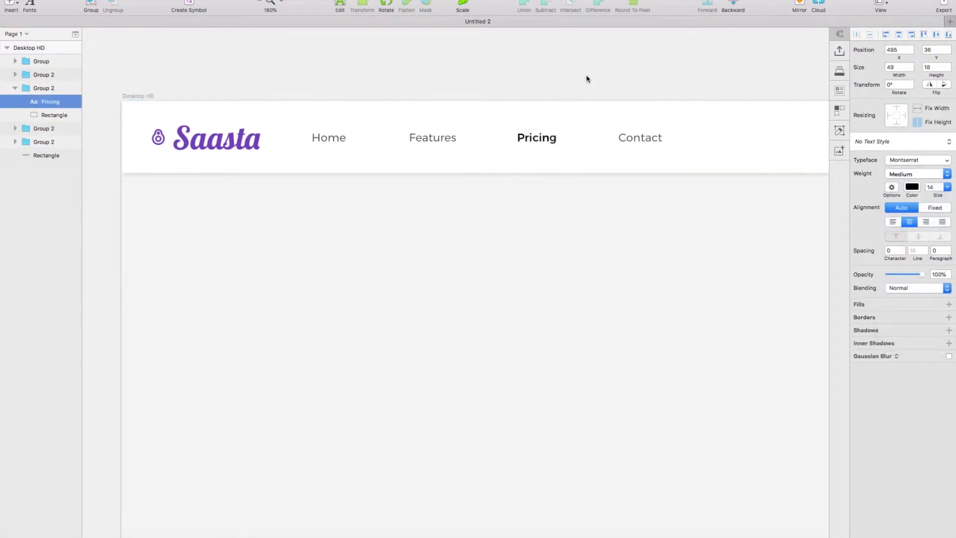
Step: Draw a small 4 by 4 oval centred just below the Pricing label
click(9, 5)
mouse_move(50, 15)
click(141, 56)
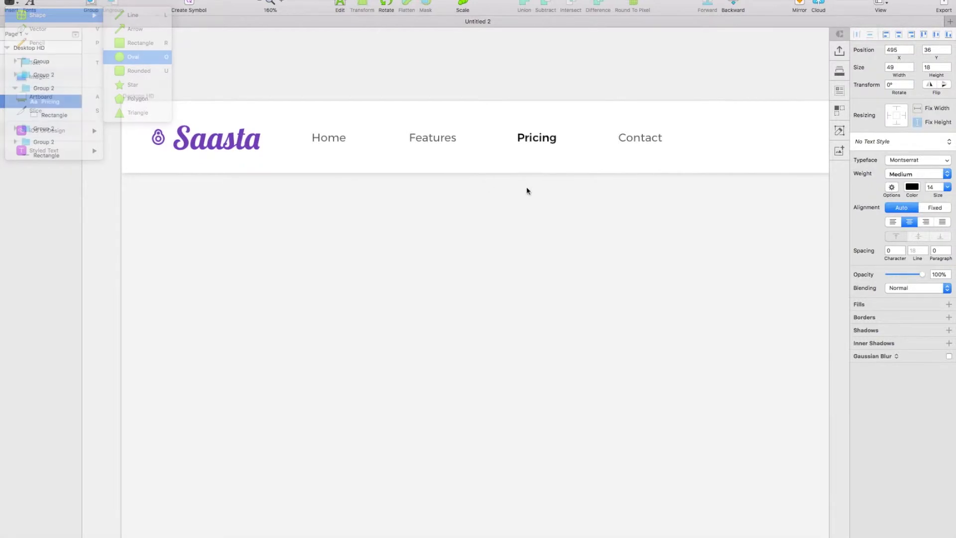
drag(534, 147, 538, 149)
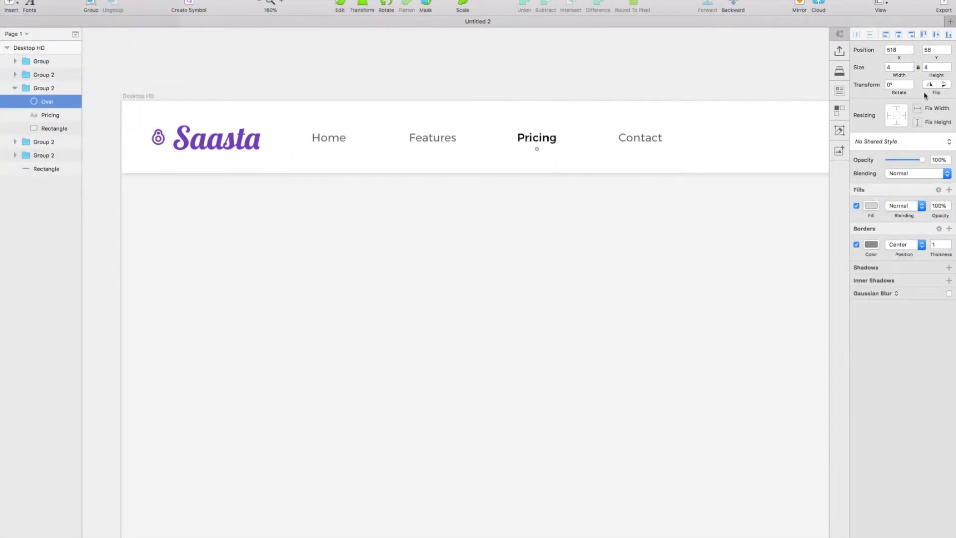
Step: Make the dot under Pricing a borderless 6 by 6 circle filled with the logo's purple, #7E57C2
click(856, 245)
click(871, 205)
key(ctrl+c)
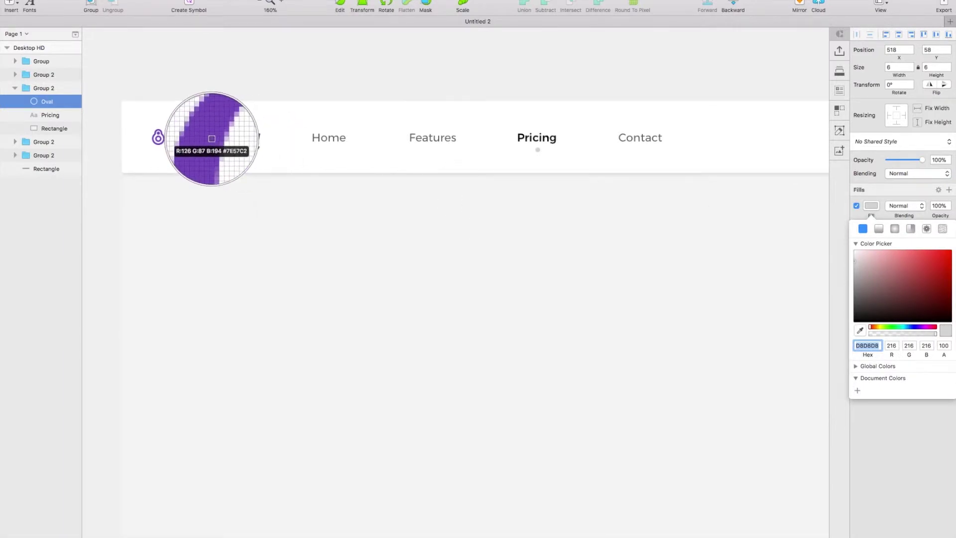
click(238, 144)
Step: Centre the dot horizontally on the Pricing item's background rectangle
shift+click(540, 125)
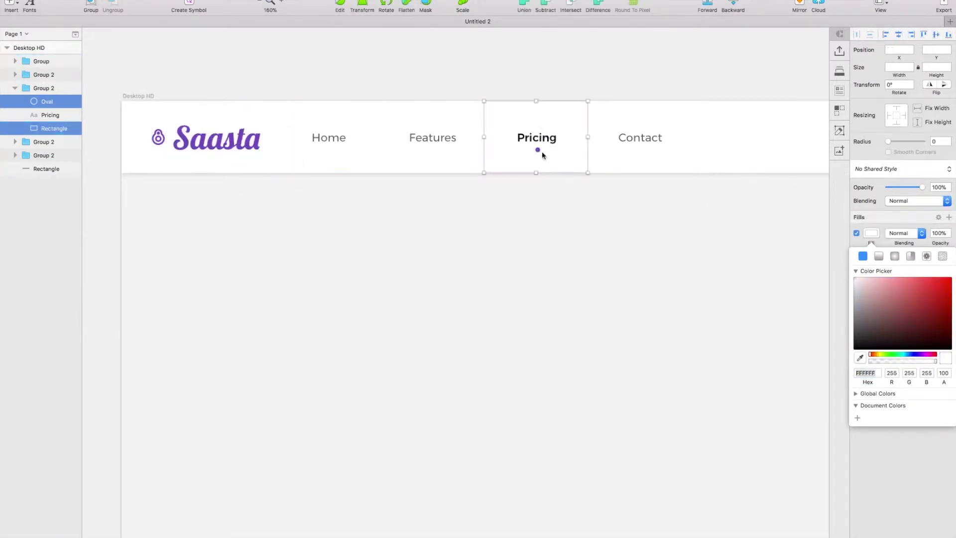
click(187, 0)
mouse_move(234, 61)
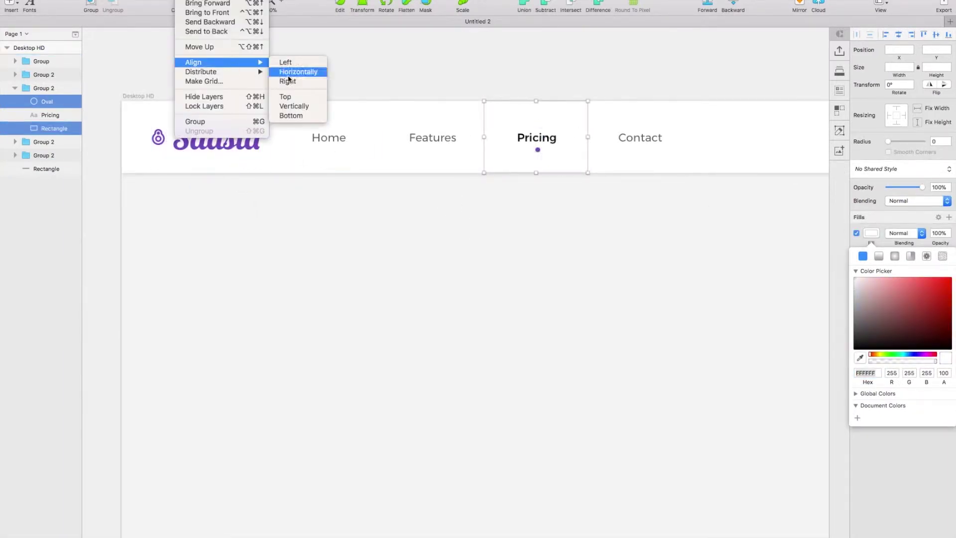
click(299, 71)
click(574, 45)
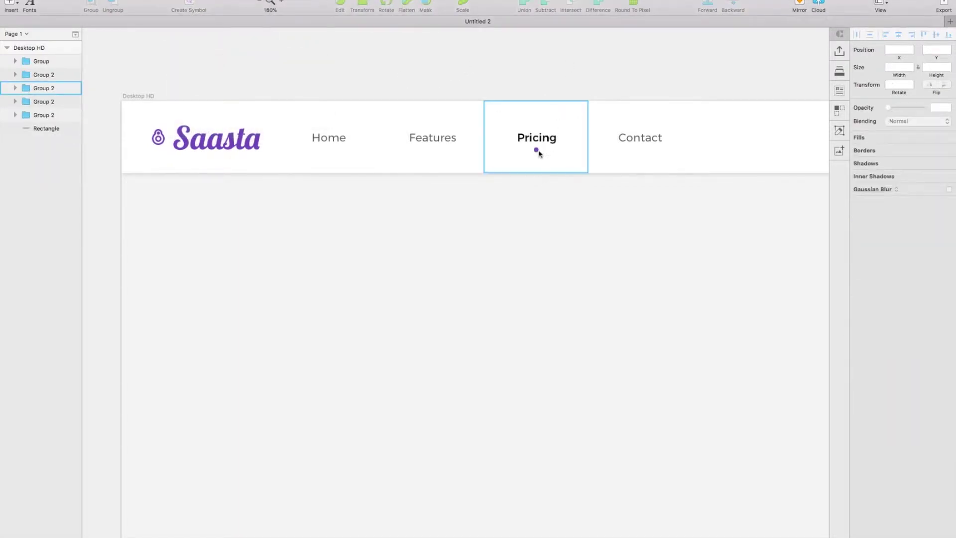
Step: Move the dot further below the Pricing label, to Y 74
click(537, 150)
double_click(537, 151)
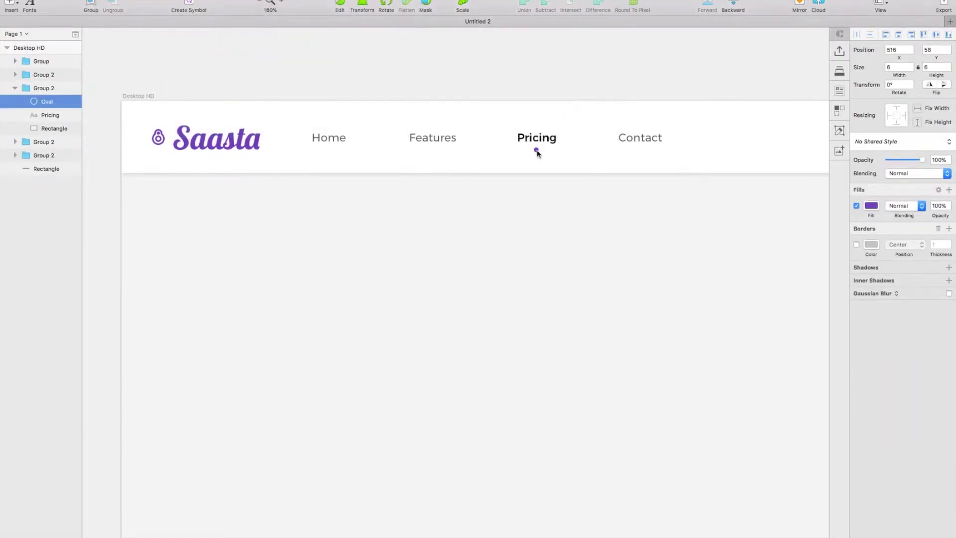
drag(537, 151, 536, 148)
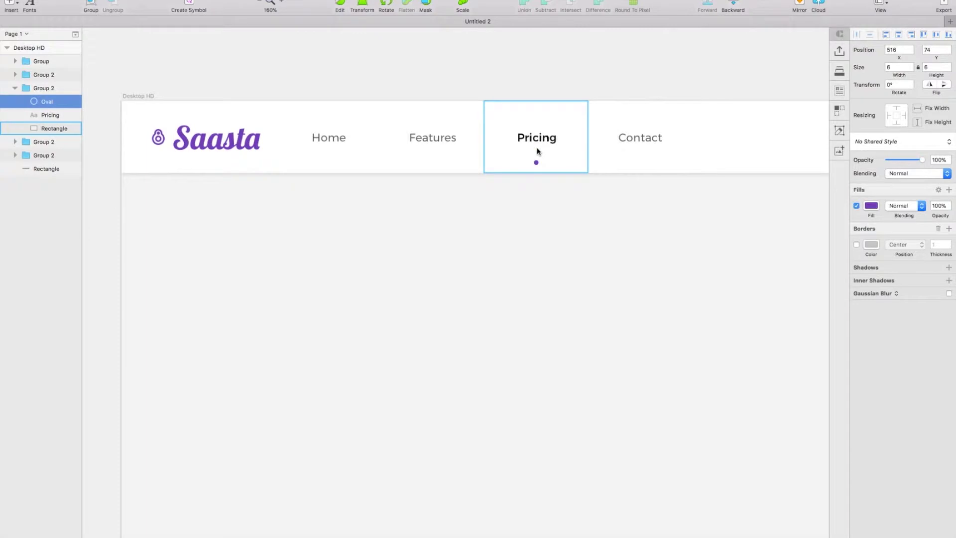
click(582, 68)
Step: Duplicate the Contact navigation item and place the copy at the far right end of the header
key(super+0)
scroll(558, 82, right, 5)
drag(543, 88, 319, 90)
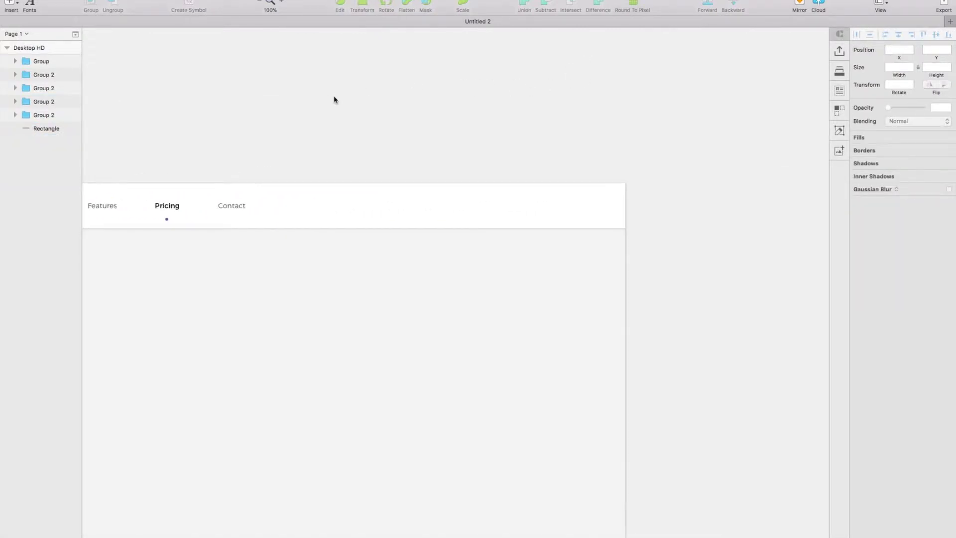
key(super+equal)
click(387, 146)
scroll(387, 146, right, 2)
key(super+0)
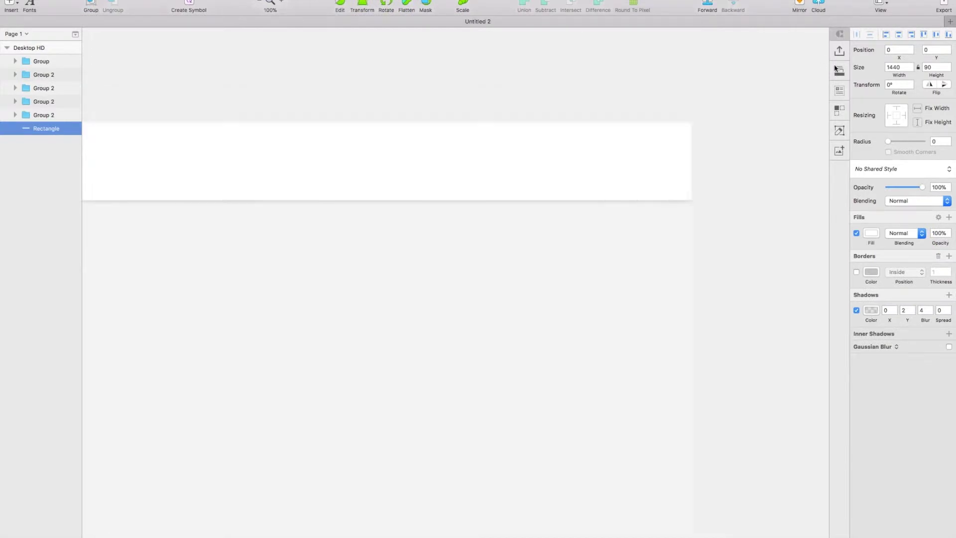
click(187, 199)
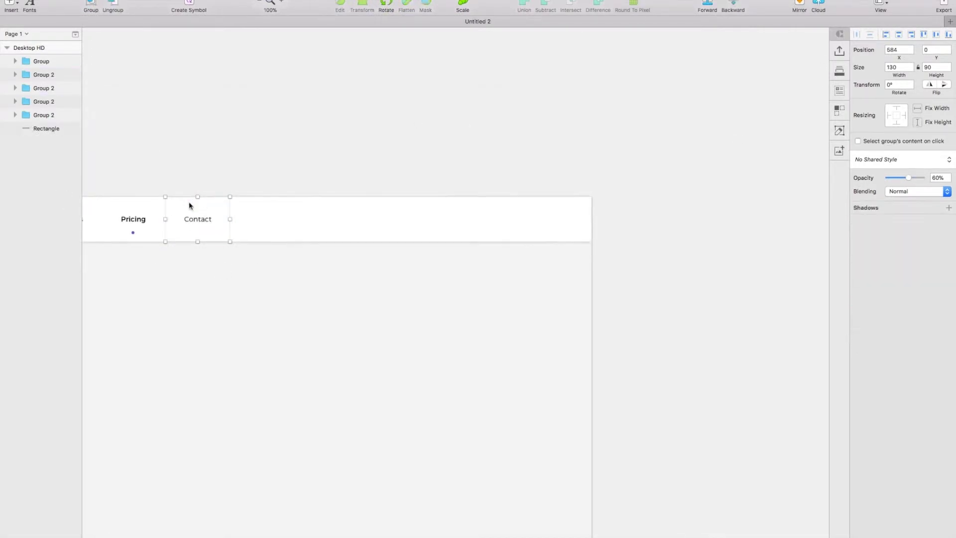
drag(187, 204, 545, 196)
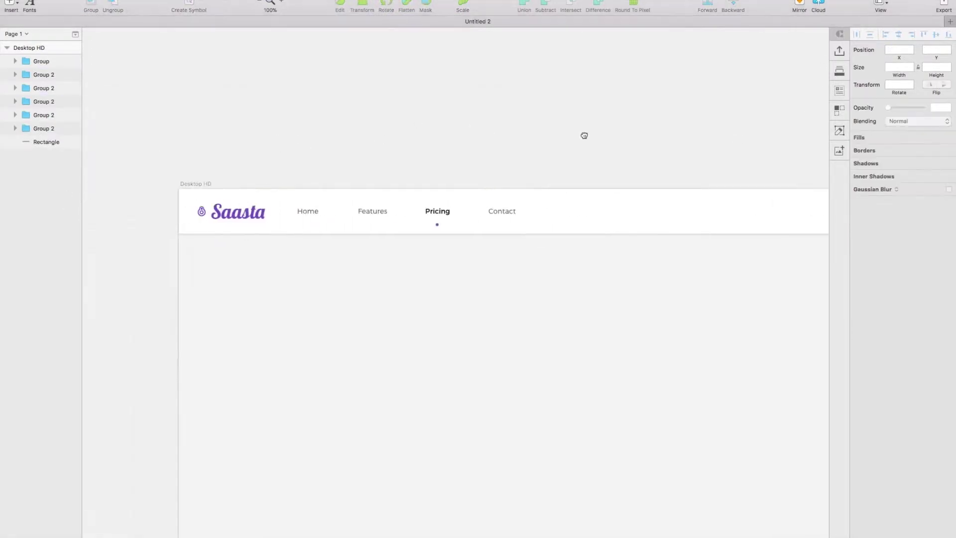
Step: Nudge the Saasta logo group right to X 40
click(243, 214)
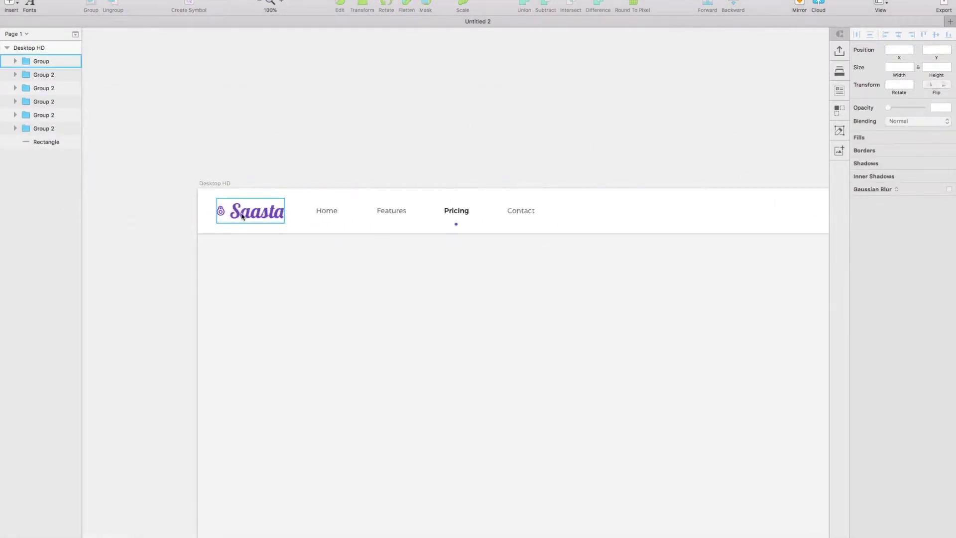
key(Right)
key(Right)
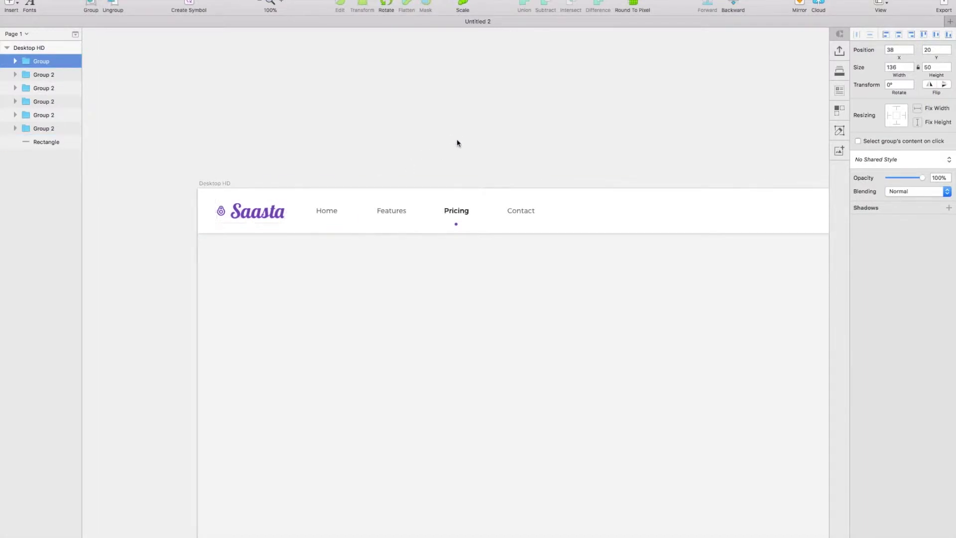
Step: Draw a rounded rectangle about 124 wide, just left of the copied Contact label in the header
drag(483, 139, 196, 151)
key(super+plus)
drag(611, 152, 561, 158)
scroll(561, 159, right, 3)
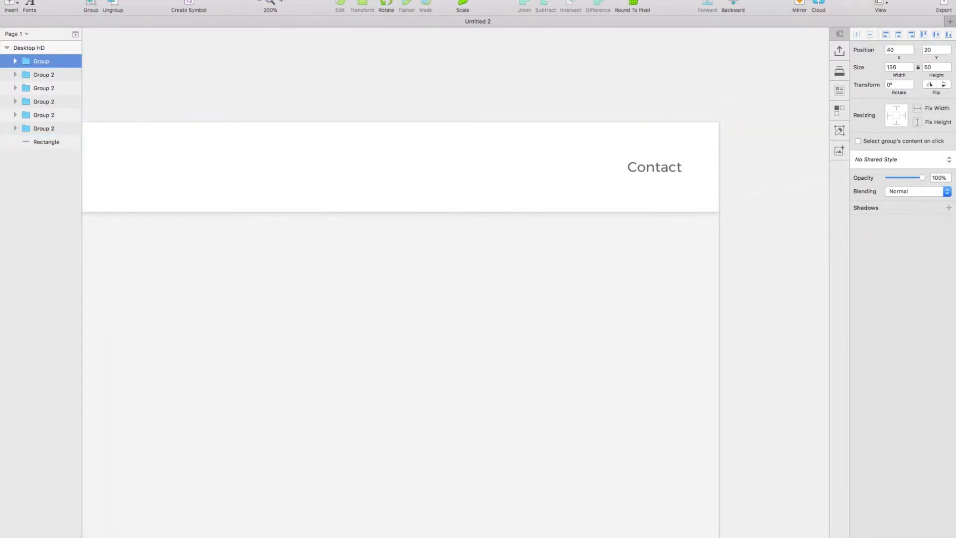
click(10, 5)
mouse_move(37, 15)
click(139, 71)
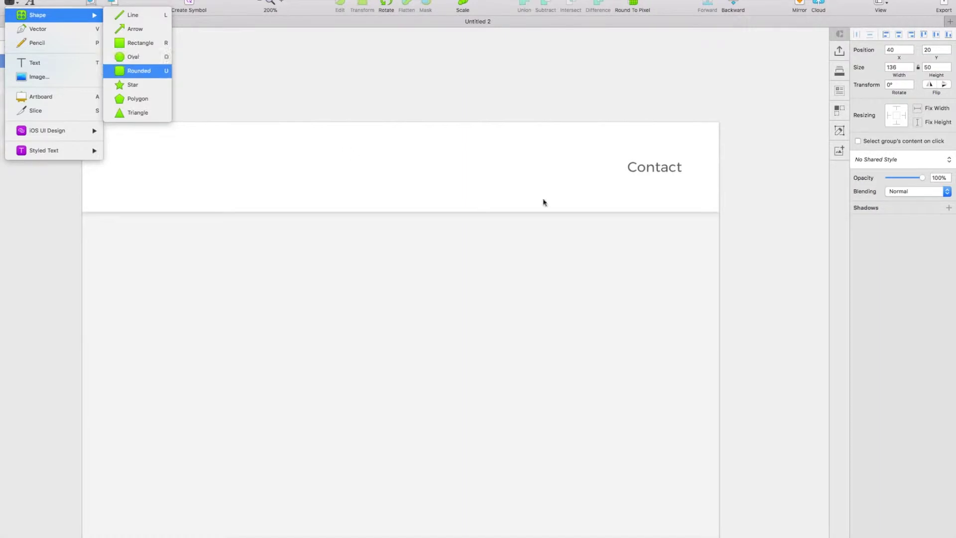
drag(492, 149, 616, 188)
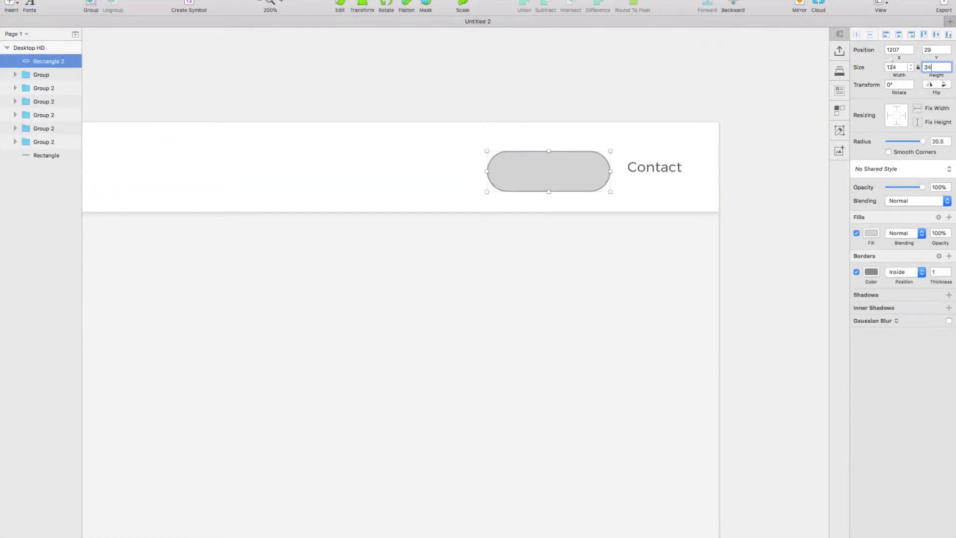
Step: Set the rounded rectangle's size to 120 wide by 34 high
text(34)
key(Return)
click(904, 68)
text(120)
key(Return)
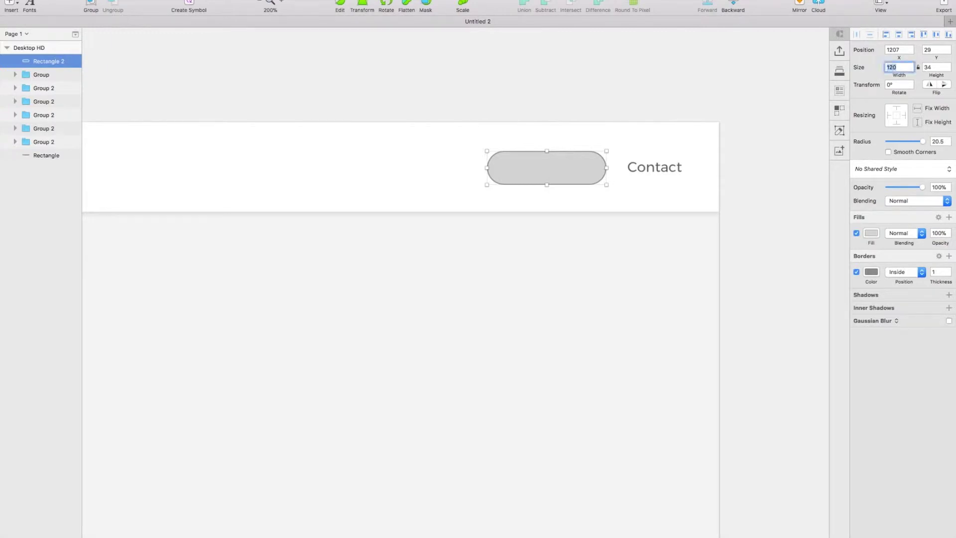
Step: Take the copied Contact label out of its group and place it at the centre of the rounded rectangle
double_click(664, 170)
key(super+x)
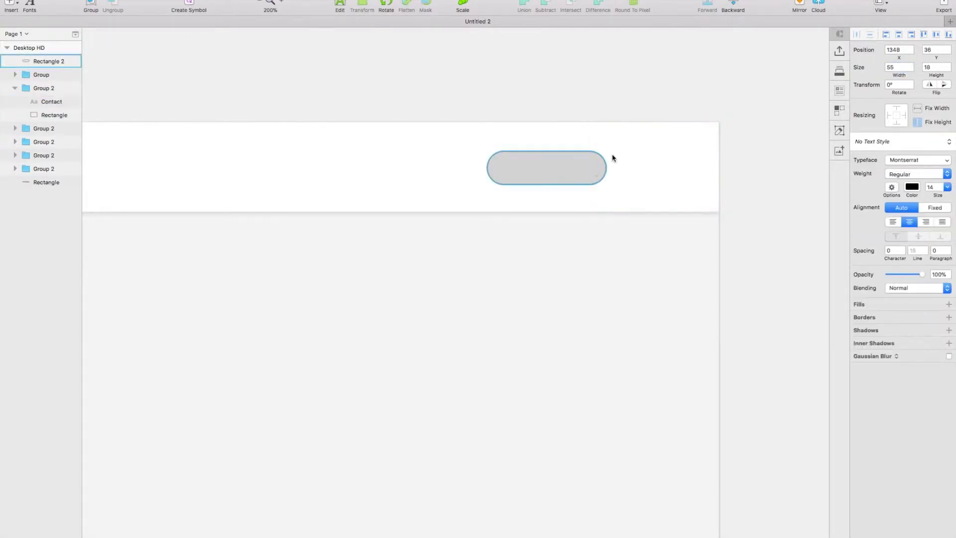
key(Escape)
key(super+v)
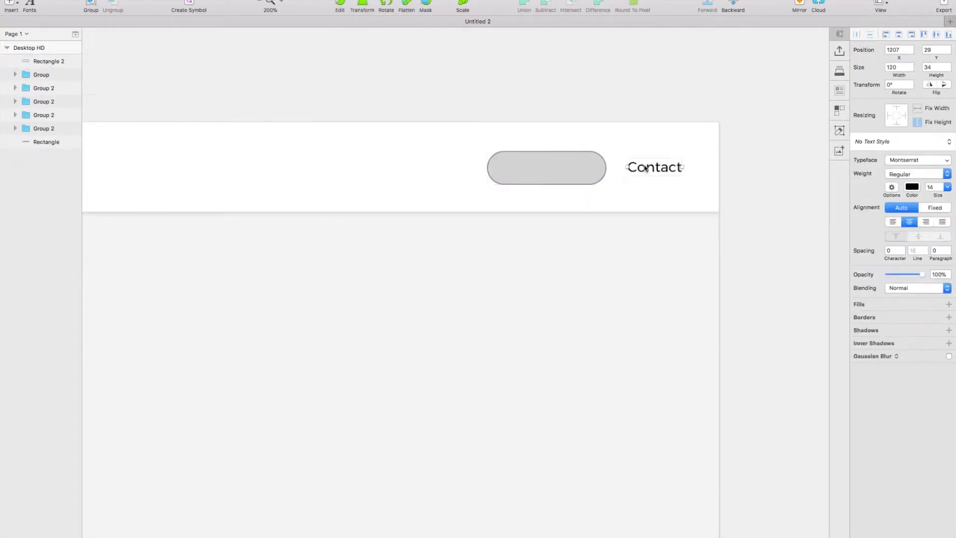
drag(644, 166, 537, 166)
Step: Fill the rounded rectangle with the purple of the Pricing dot, #7E57C2, and remove its border
scroll(697, 174, left, 10)
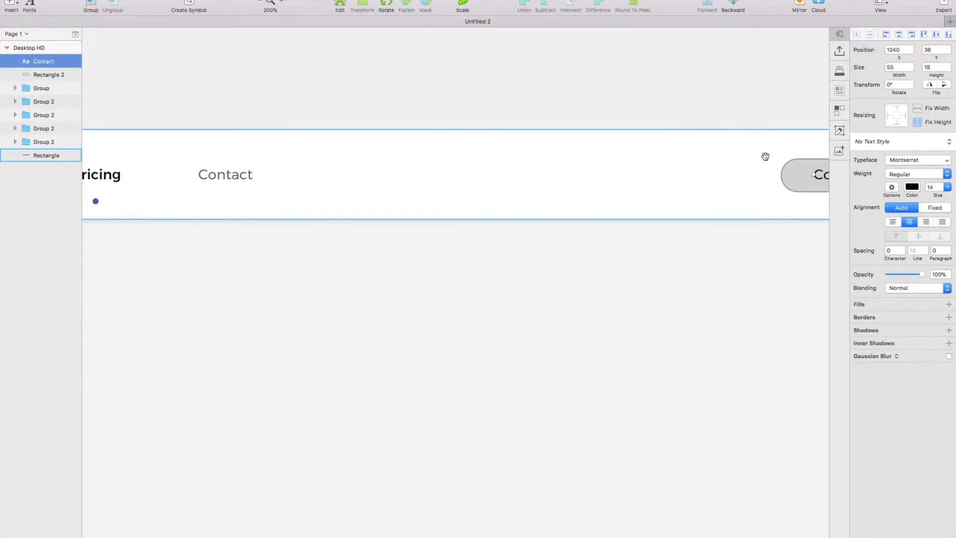
click(789, 179)
key(ctrl+c)
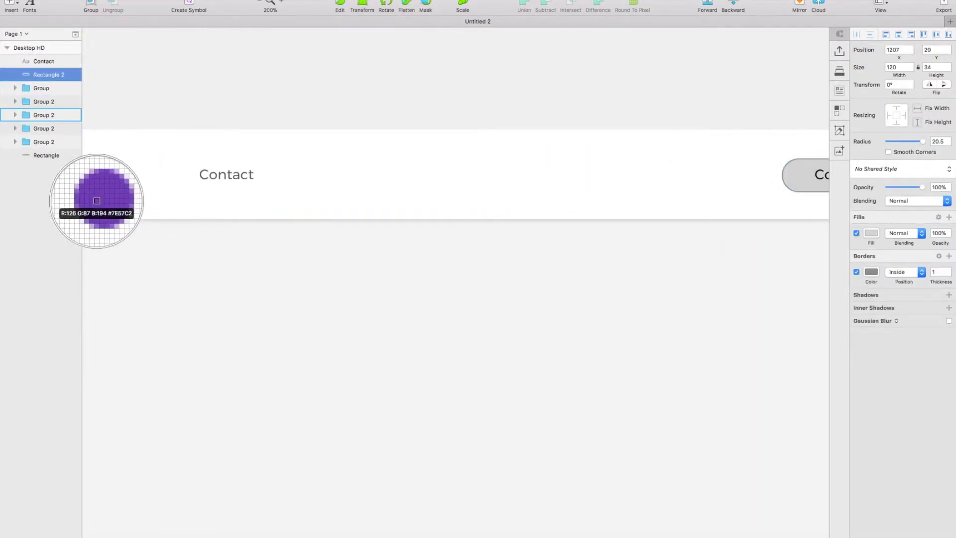
click(96, 201)
scroll(348, 102, right, 5)
scroll(348, 102, right, 5)
click(856, 272)
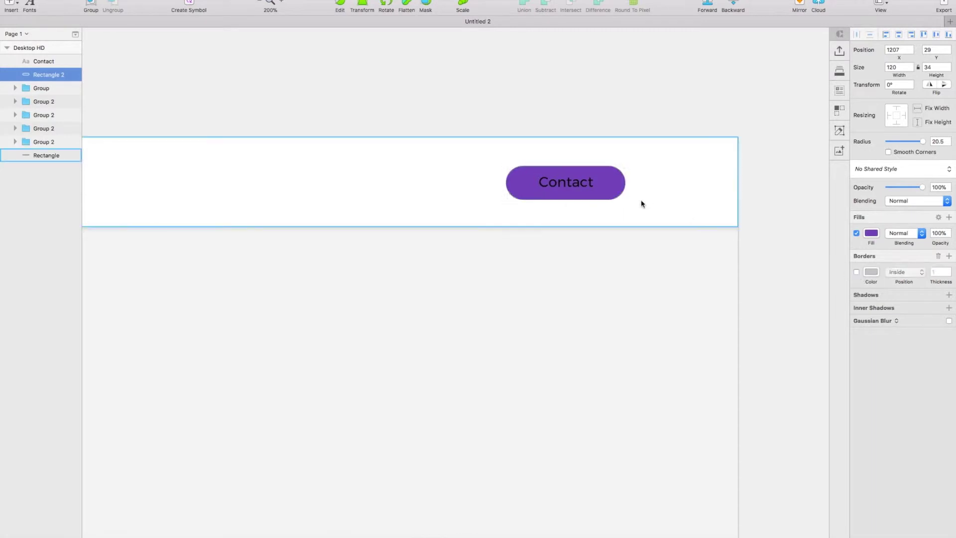
Step: Set the button label's colour to white, sampled from the header, and its weight to Medium
click(594, 187)
key(ctrl+c)
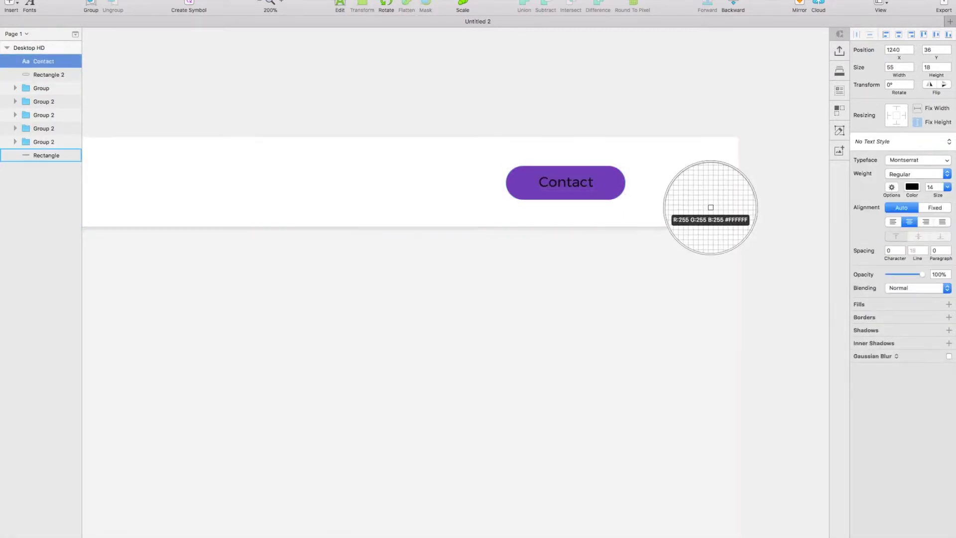
click(709, 207)
click(916, 179)
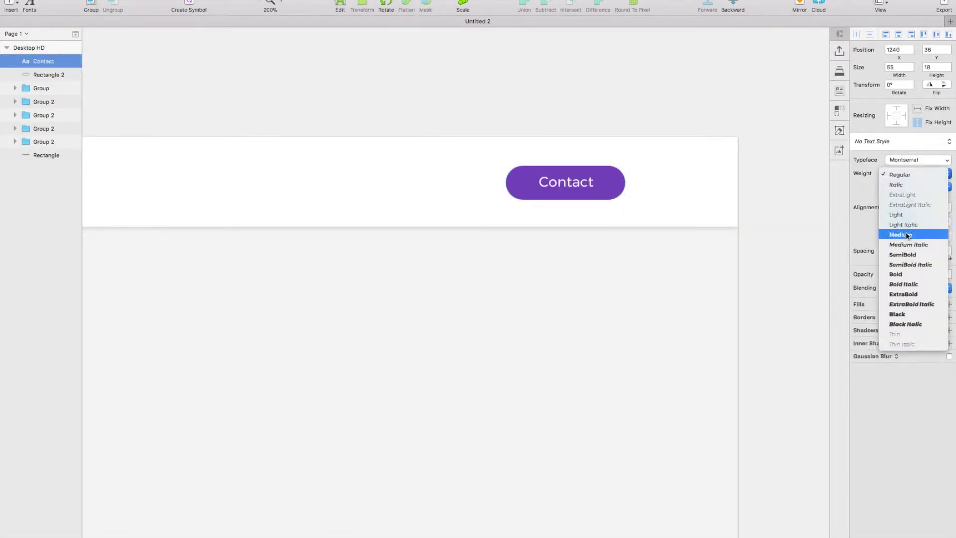
click(911, 237)
Step: Change the button label's text to "Free Trial"
double_click(591, 186)
text(Free Trial)
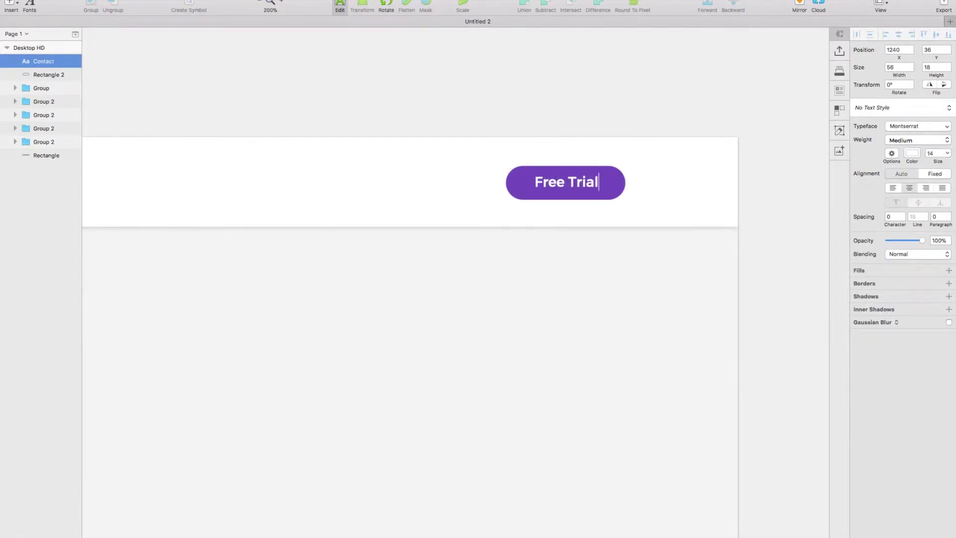
key(Escape)
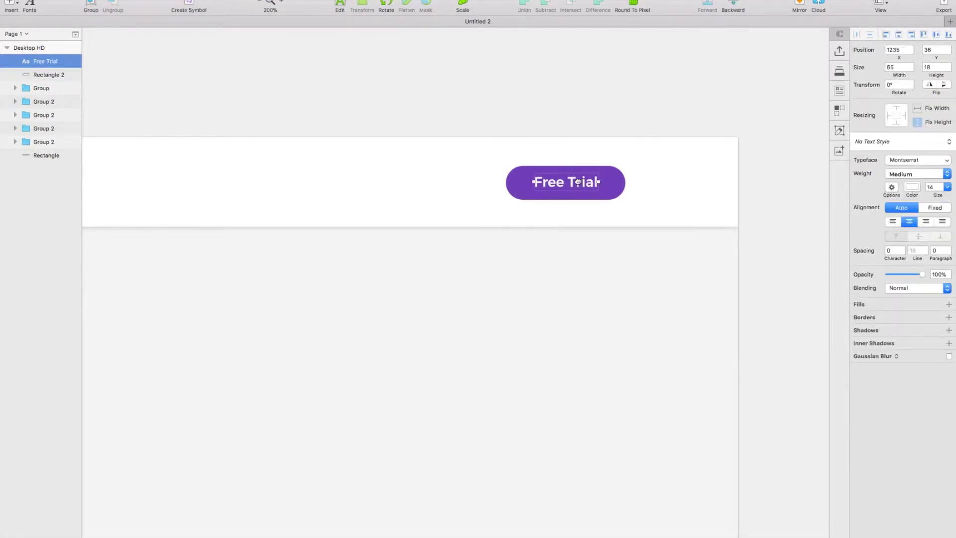
Step: Group the Free Trial label with its rounded rectangle and move the button right to X 1280
shift+click(573, 193)
key(cmd+g)
drag(590, 182, 665, 183)
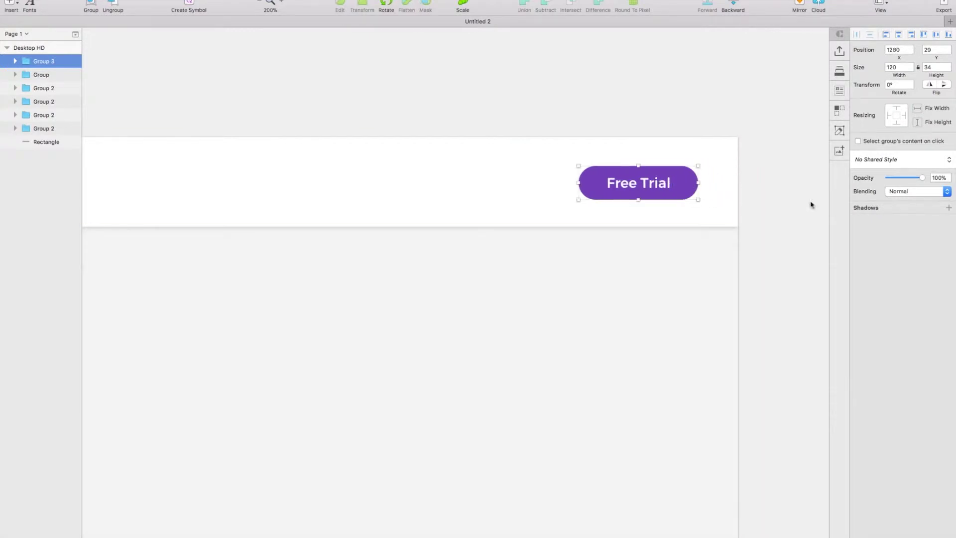
Step: Add a shadow to the Free Trial button in its own purple, #7E57C2, at about 21% opacity
click(864, 209)
click(870, 222)
click(860, 349)
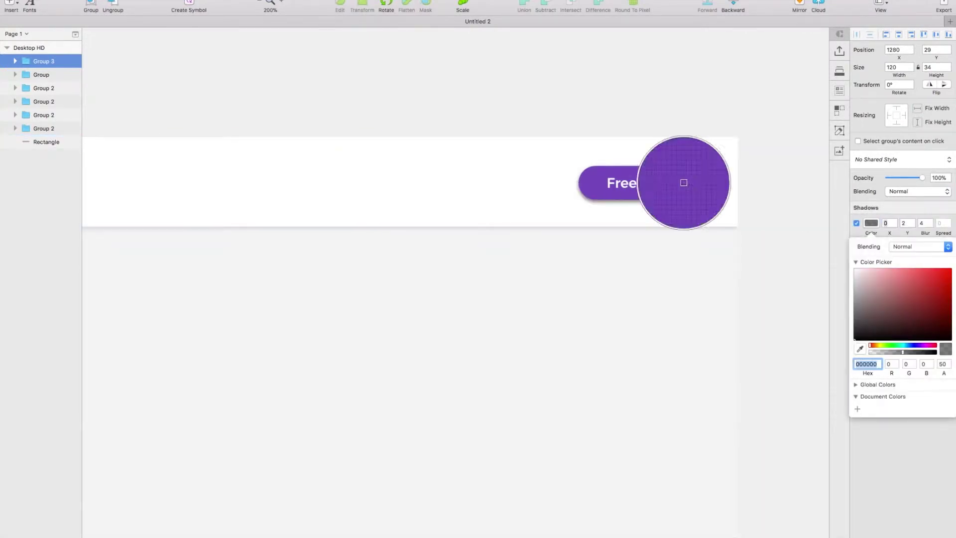
click(686, 184)
click(886, 352)
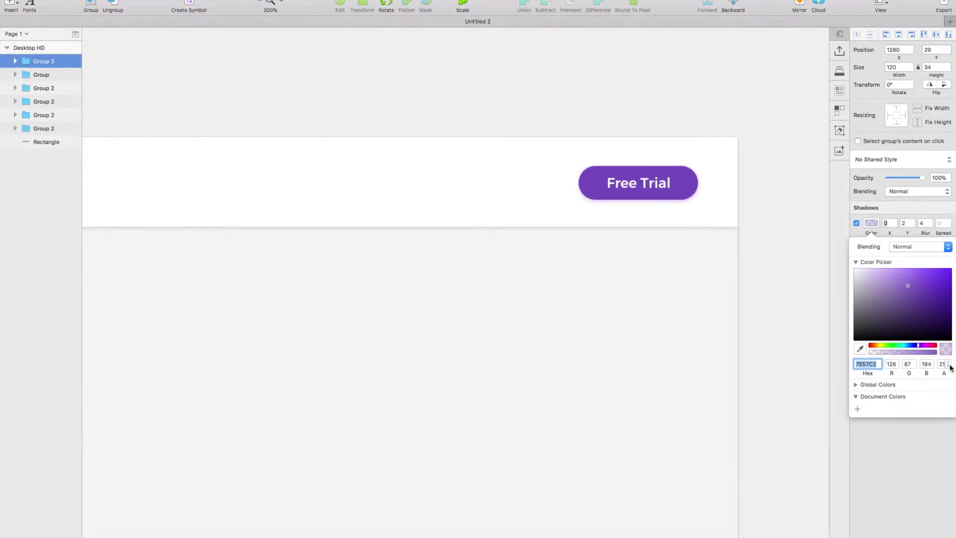
Step: Insert a text layer below the header, near the middle of the page, with font size 30
key(super+1)
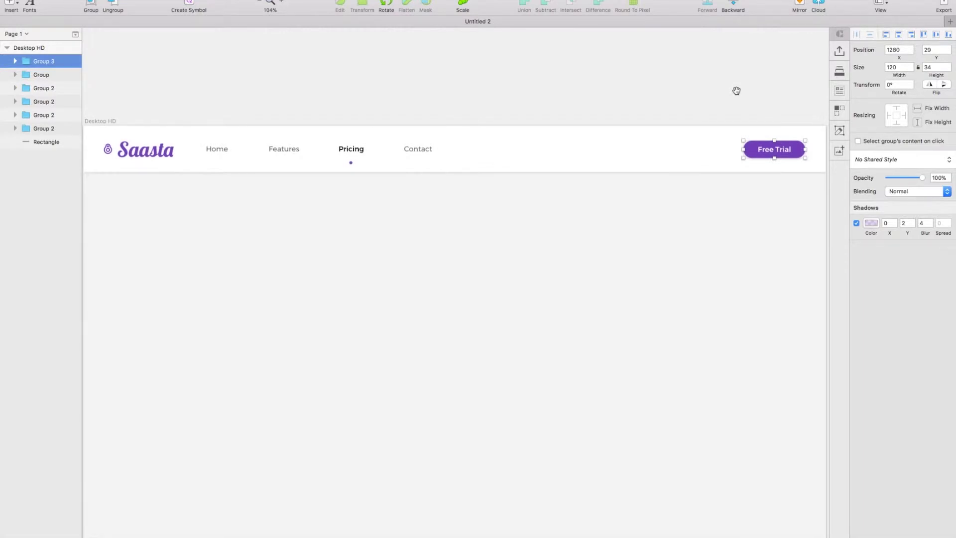
drag(736, 90, 737, 85)
click(736, 85)
click(15, 5)
click(56, 65)
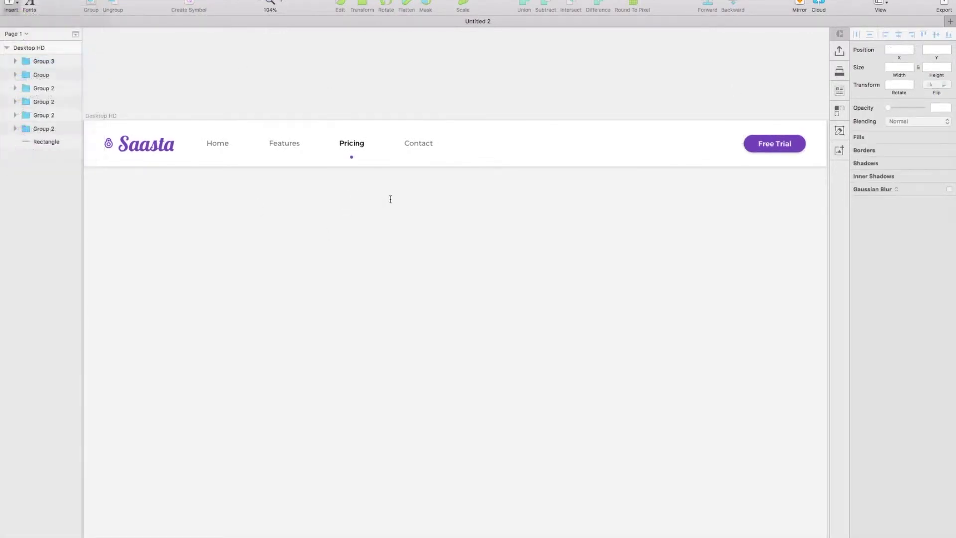
click(391, 199)
click(937, 153)
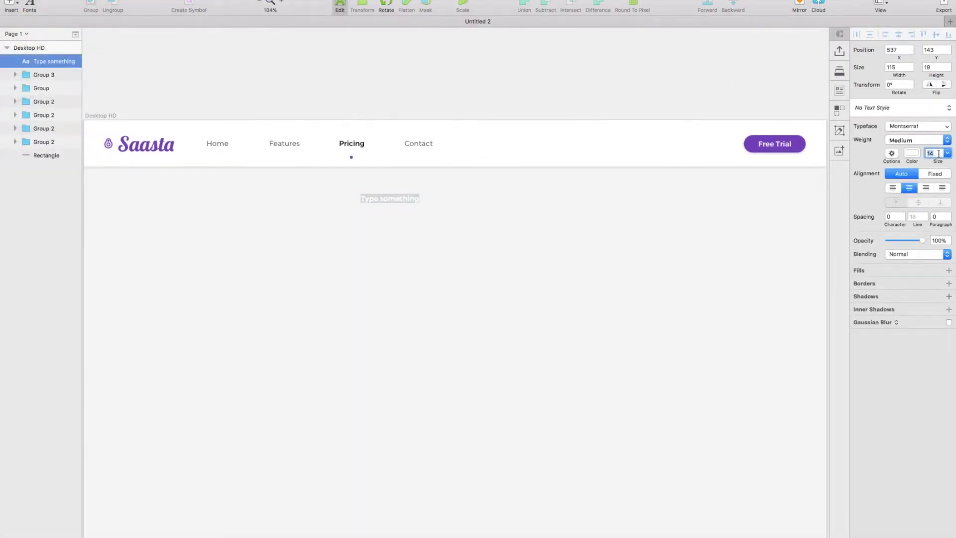
text(30)
key(Return)
Step: Set the new text's colour to black and its weight to SemiBold
click(912, 154)
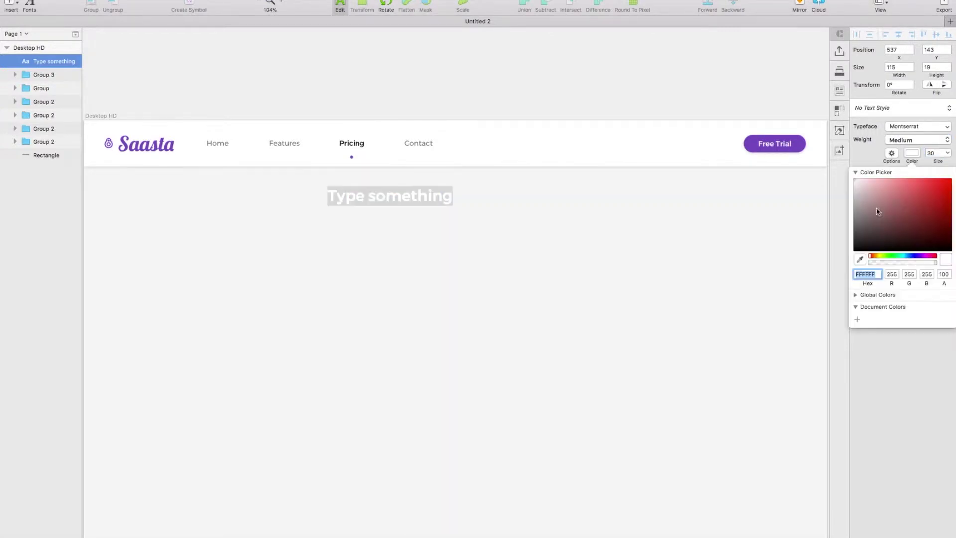
click(867, 157)
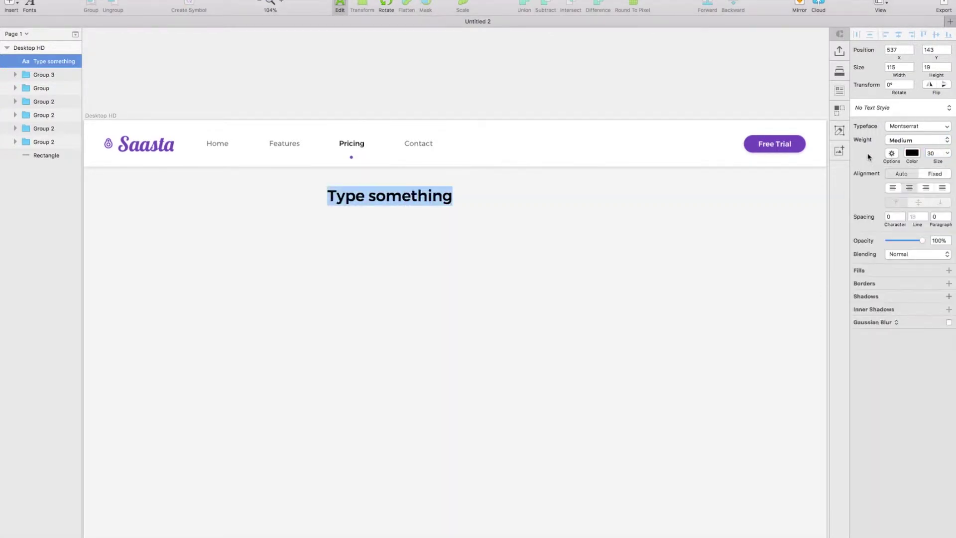
click(920, 143)
click(904, 158)
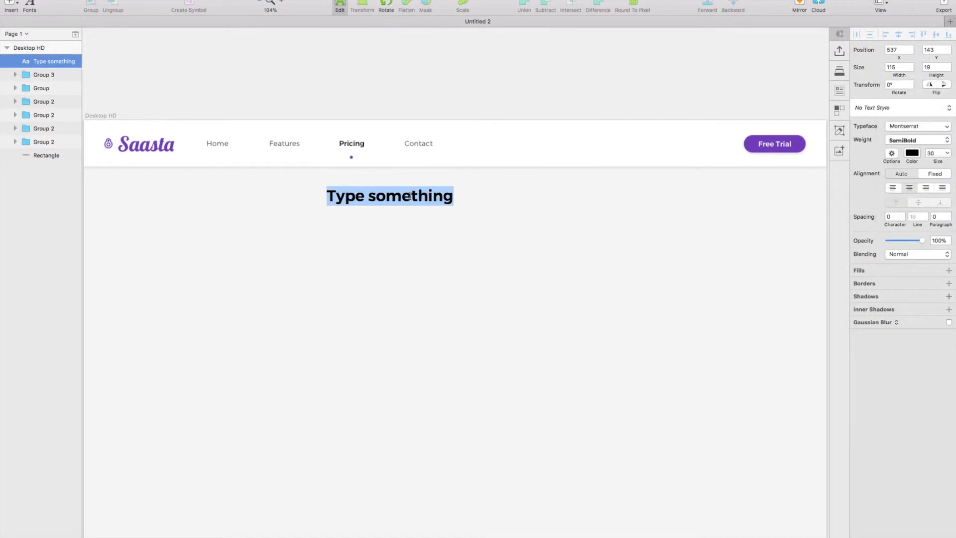
Step: Enter "Supercharge your Campaigns - at a reasonable price." as the heading text
text(Supercharge your Campaigns - at a reasonable price.)
key(Escape)
Step: Centre the heading text horizontally on the artboard
click(191, 0)
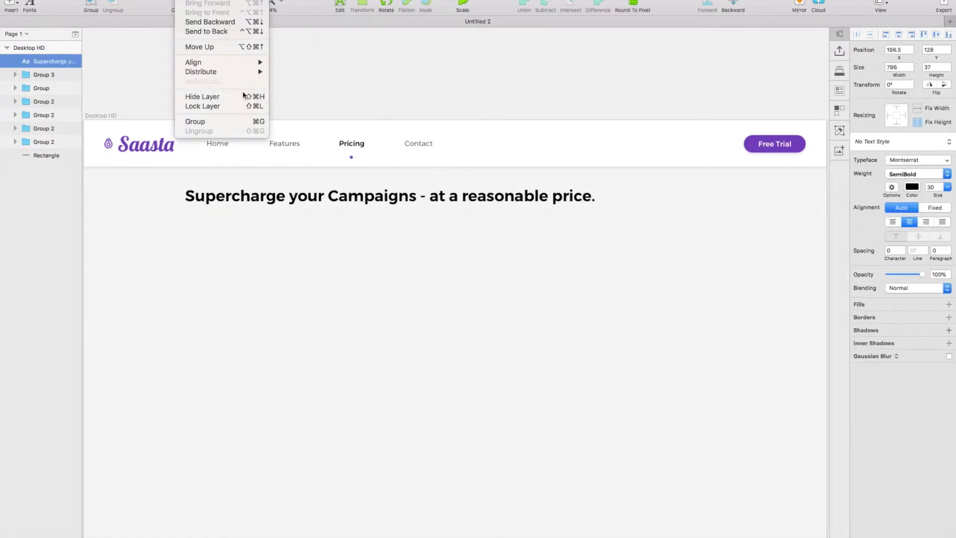
mouse_move(224, 62)
click(290, 72)
click(473, 85)
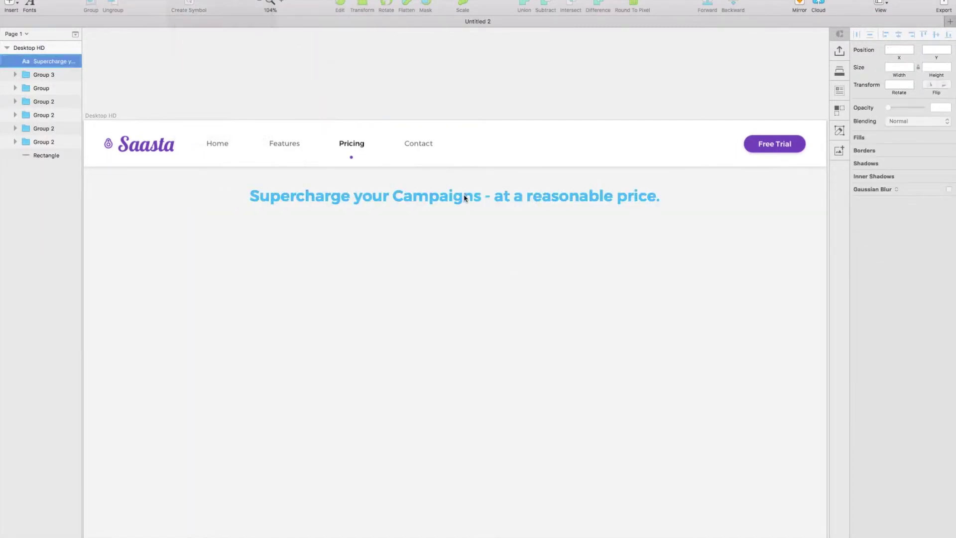
Step: Move the heading vertically so it sits 50 px below the header bar
drag(462, 195, 465, 176)
key(shift+Down)
key(shift+Down)
key(shift+Down)
key(shift+Down)
key(shift+Down)
key(shift+Down)
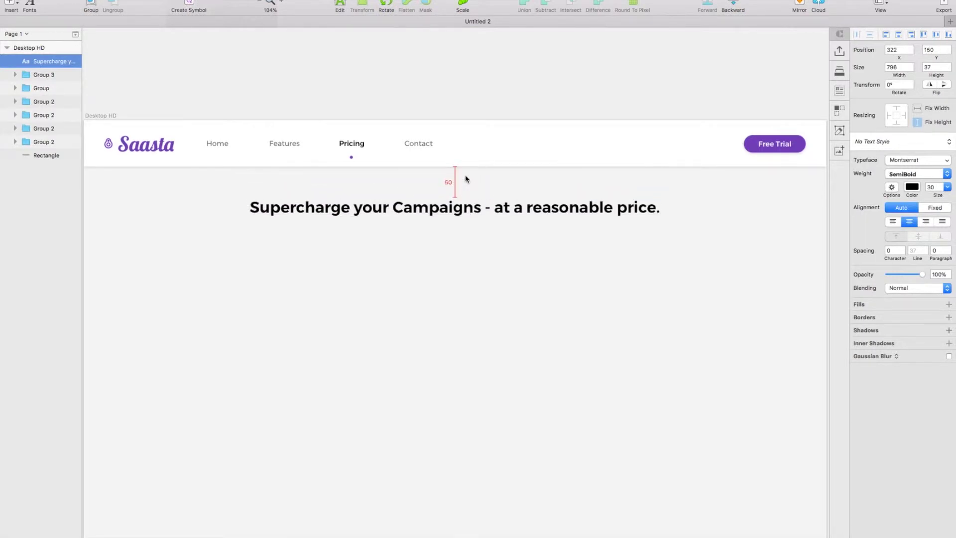
Step: Duplicate the heading directly below itself and set the copy to font size 22 with Regular weight
drag(466, 213, 467, 232)
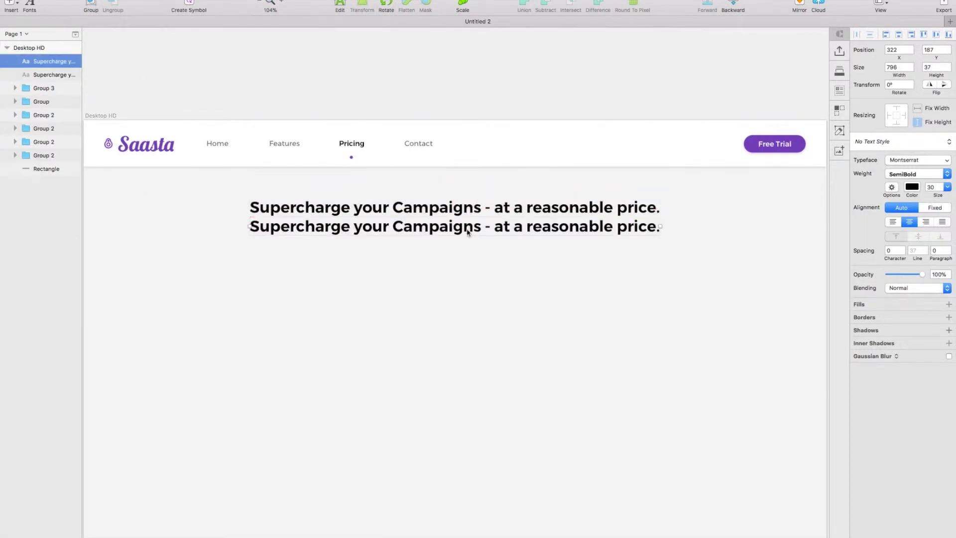
text(22)
key(Return)
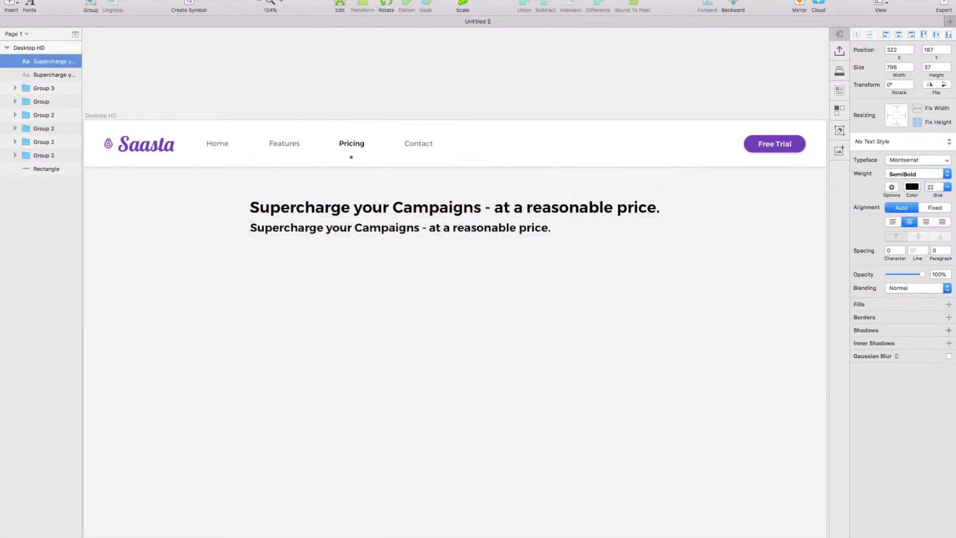
click(916, 174)
click(922, 95)
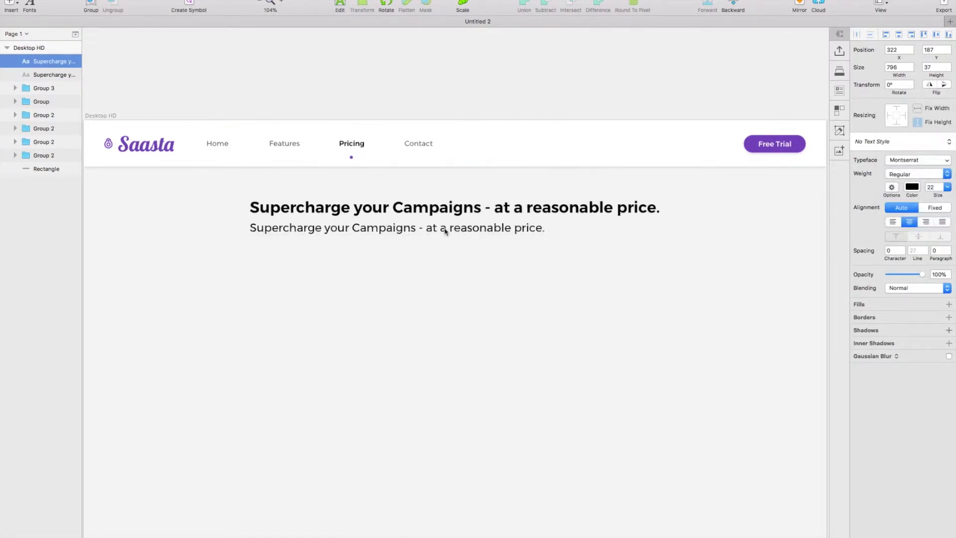
Step: Centre the smaller copy of the heading horizontally on the artboard
drag(496, 230, 507, 229)
click(139, 0)
mouse_move(189, 0)
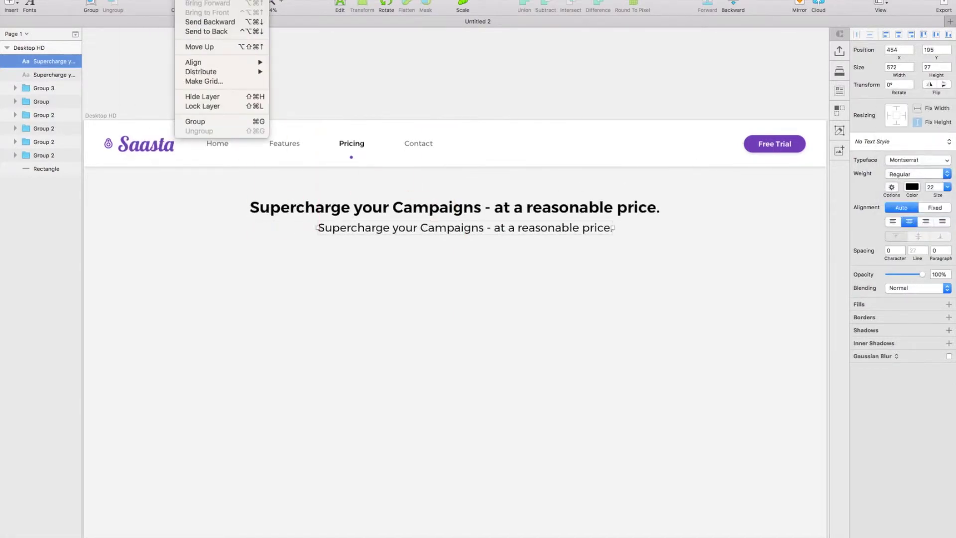
click(298, 71)
Step: Change the copy's text to "Don't break the bank - break records instead." and place it 5 px below the heading
double_click(431, 227)
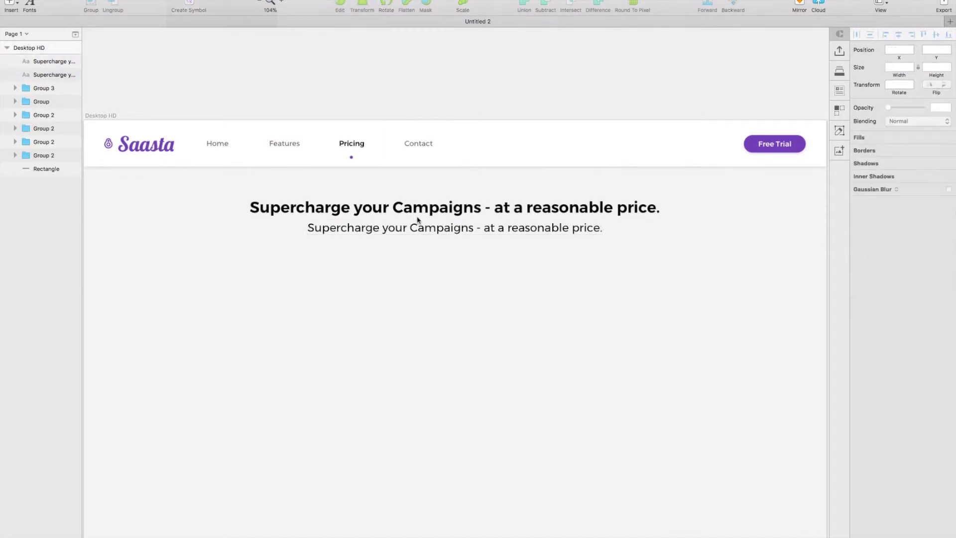
key(super+a)
text(Don't break the bank - break records instead.)
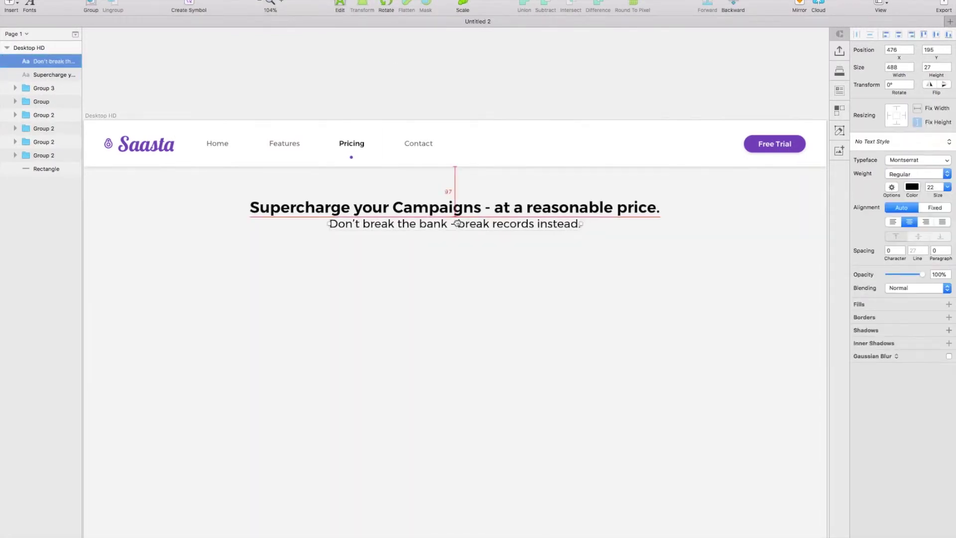
drag(457, 223, 458, 225)
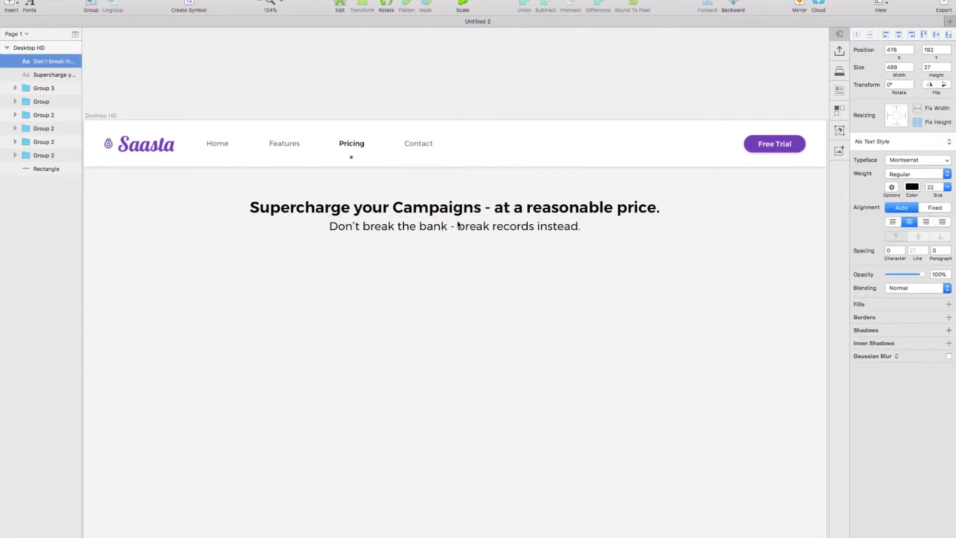
Step: Group the heading and the subheading together
shift+click(457, 209)
key(super+g)
click(432, 300)
Step: Draw a rounded rectangle about 296 by 569 px as the first pricing card below the subheading, with corner radius 6
drag(431, 300, 454, 268)
click(10, 5)
mouse_move(40, 14)
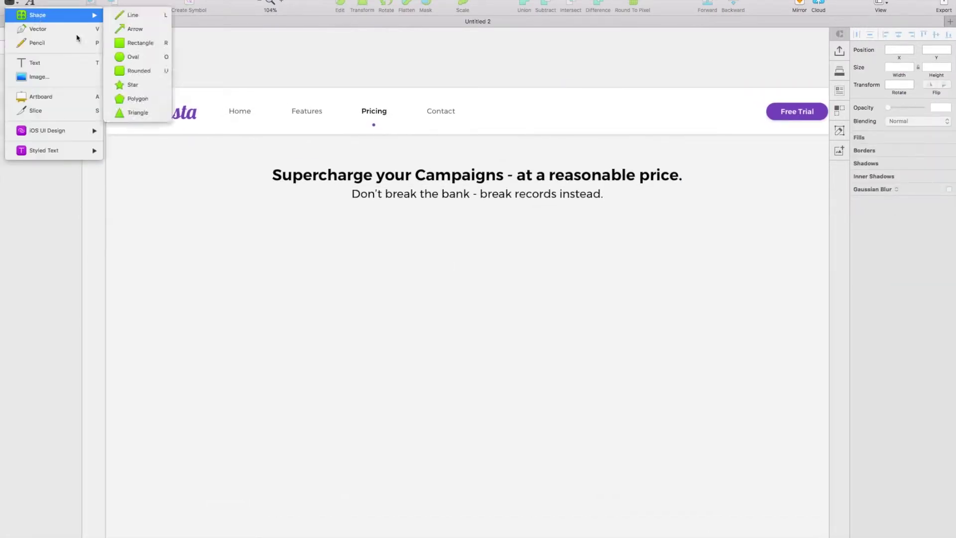
click(140, 70)
drag(162, 235, 314, 529)
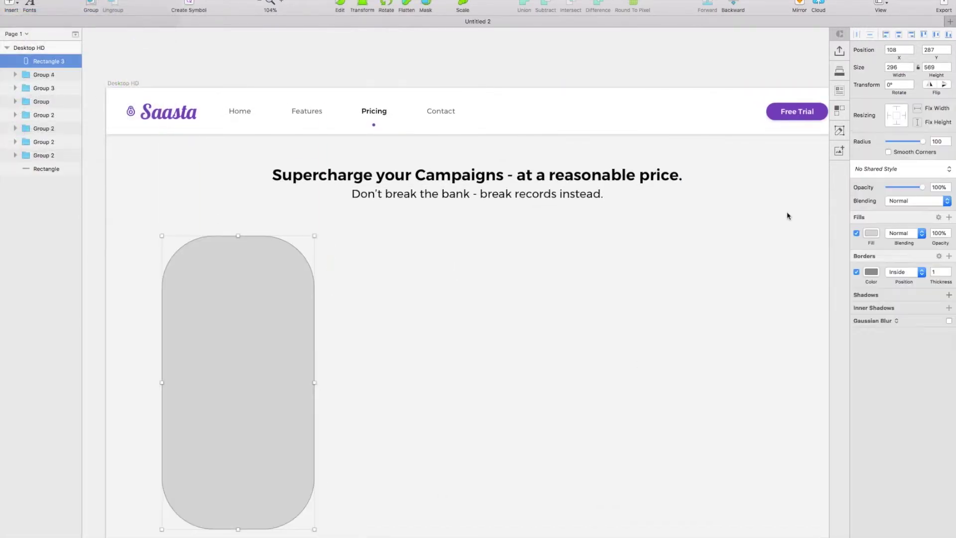
text(6)
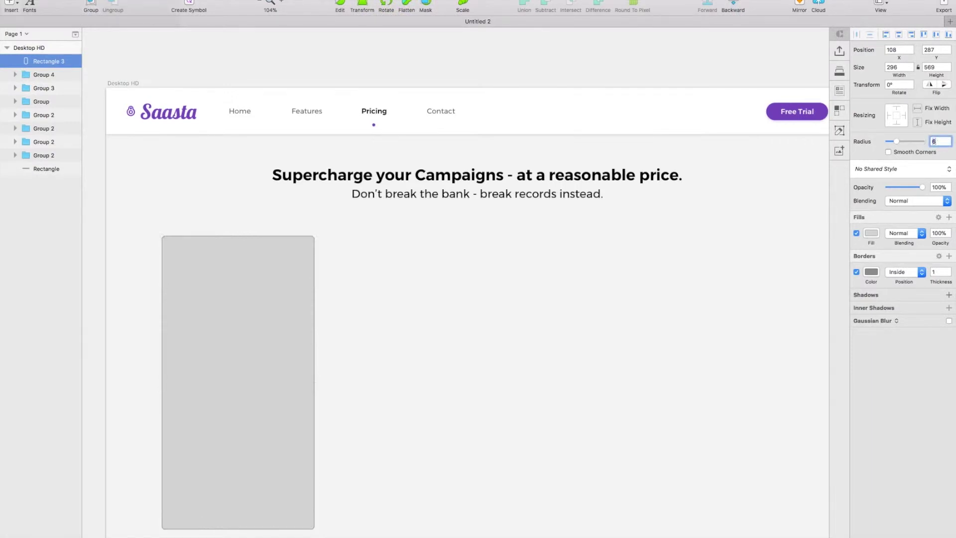
Step: Set the pricing card's border colour to light grey #D6D6D6
click(855, 272)
click(856, 272)
click(872, 272)
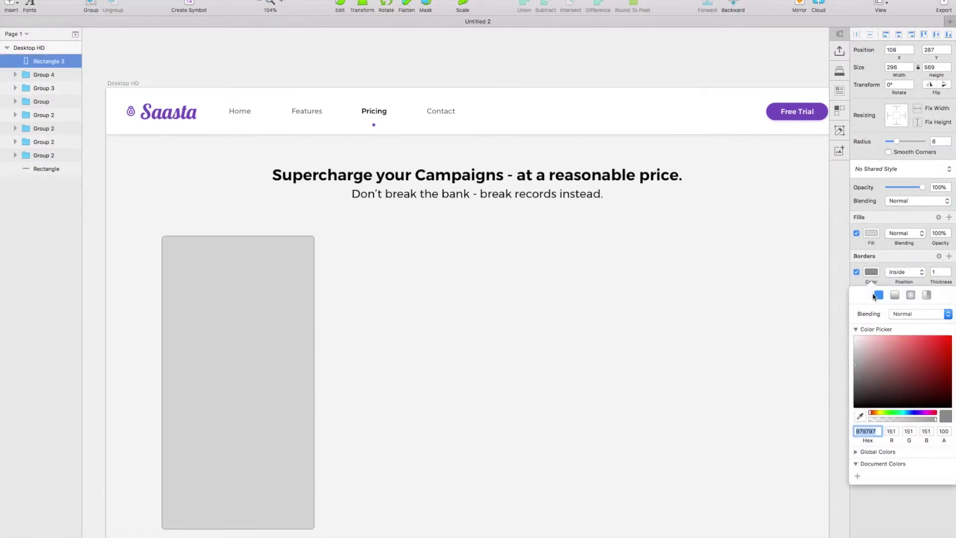
click(853, 349)
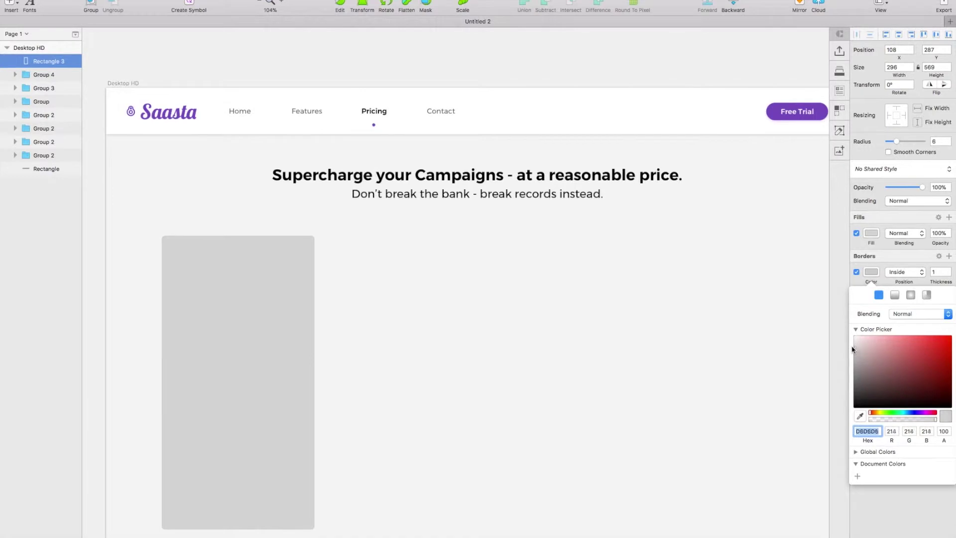
Step: Fill the pricing card with white, #FFFFFF
click(871, 233)
drag(873, 290, 742, 206)
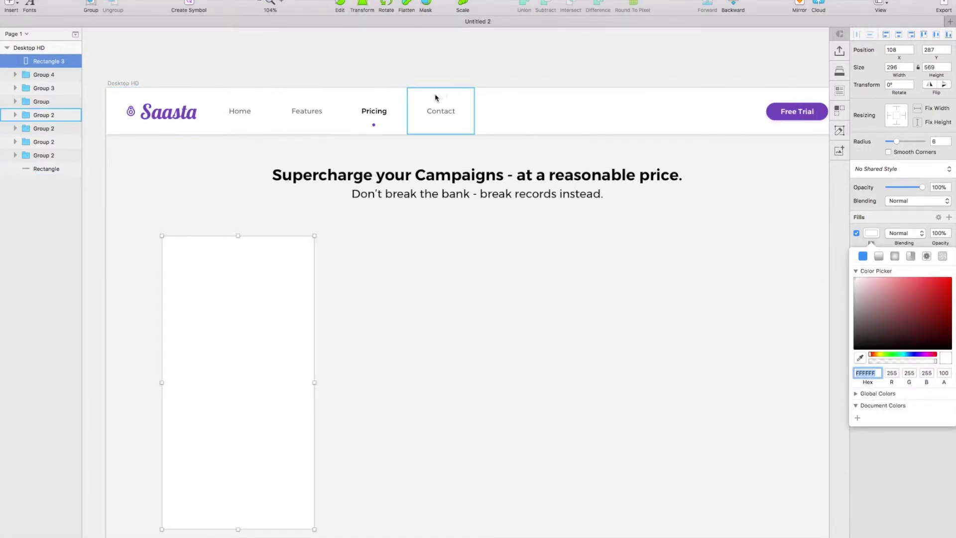
click(346, 60)
click(331, 63)
Step: Lighten the pricing card's border colour to #E2E2E2
scroll(323, 169, left, 2)
click(319, 307)
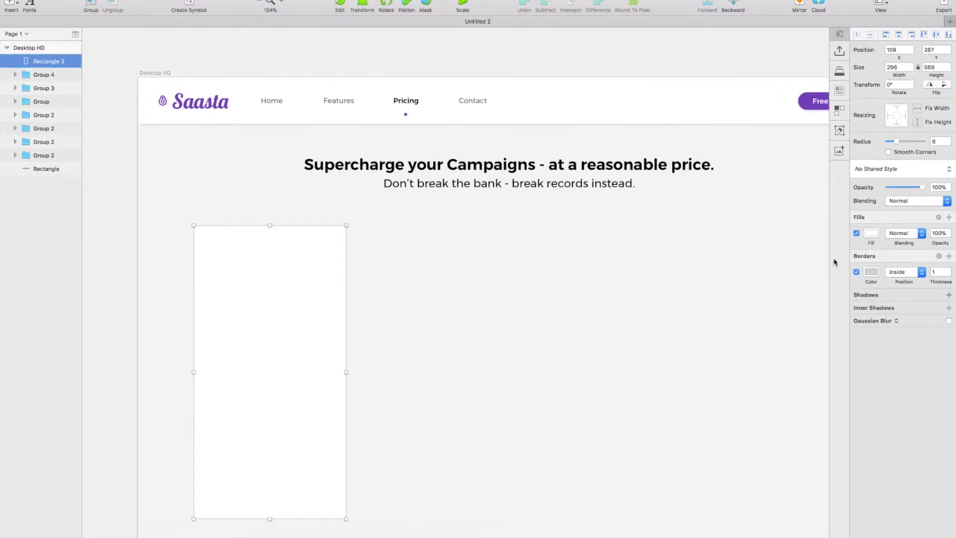
click(870, 276)
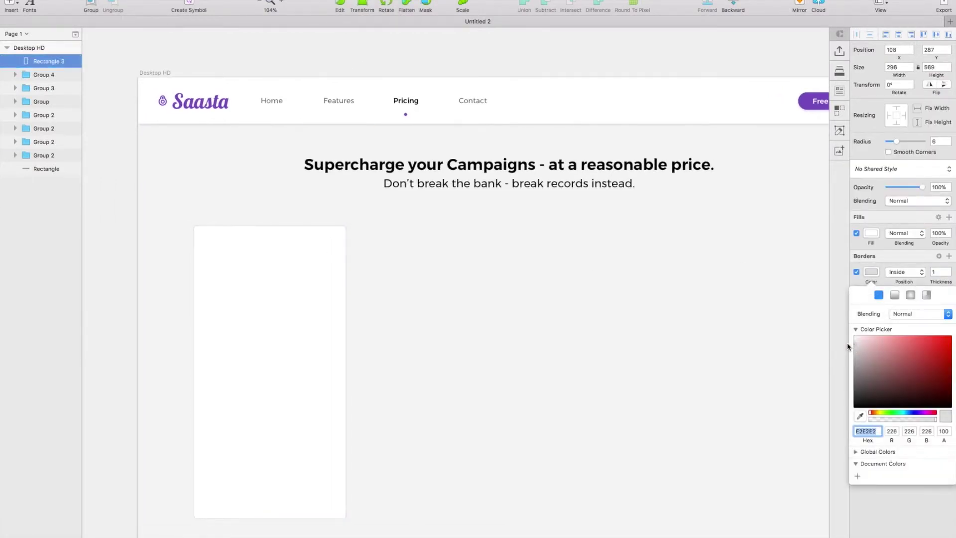
click(418, 54)
Step: Insert a text layer reading "Starter" near the top of the pricing card
scroll(421, 55, down, 2)
scroll(421, 54, left, 2)
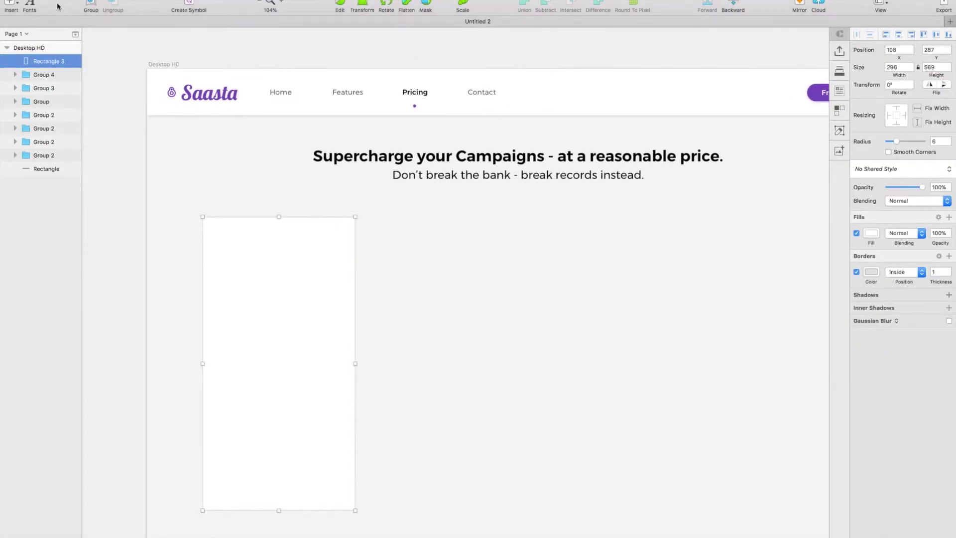
click(10, 5)
click(42, 61)
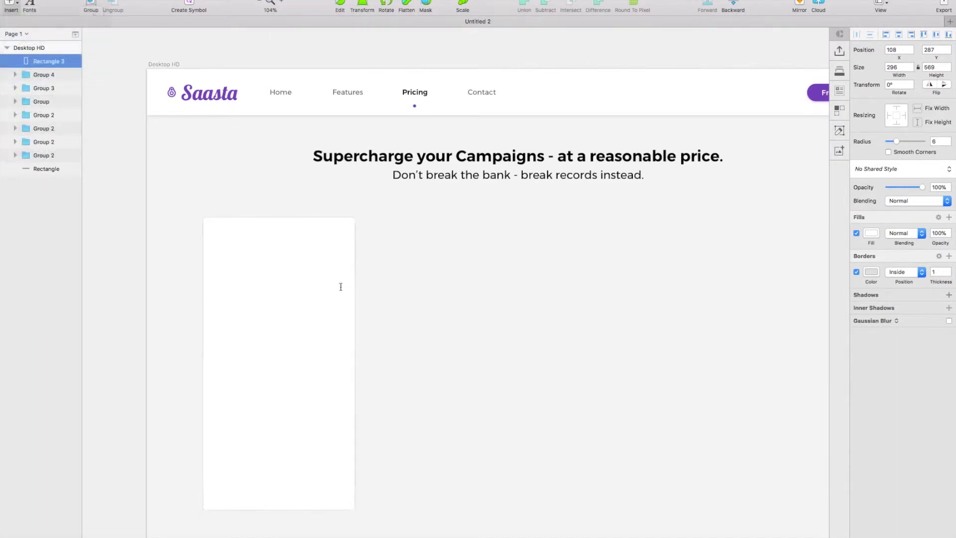
click(271, 247)
text(Starter)
key(Escape)
Step: Colour the Starter label with the logo's purple and set it to size 18 with Medium weight
key(ctrl+c)
click(225, 99)
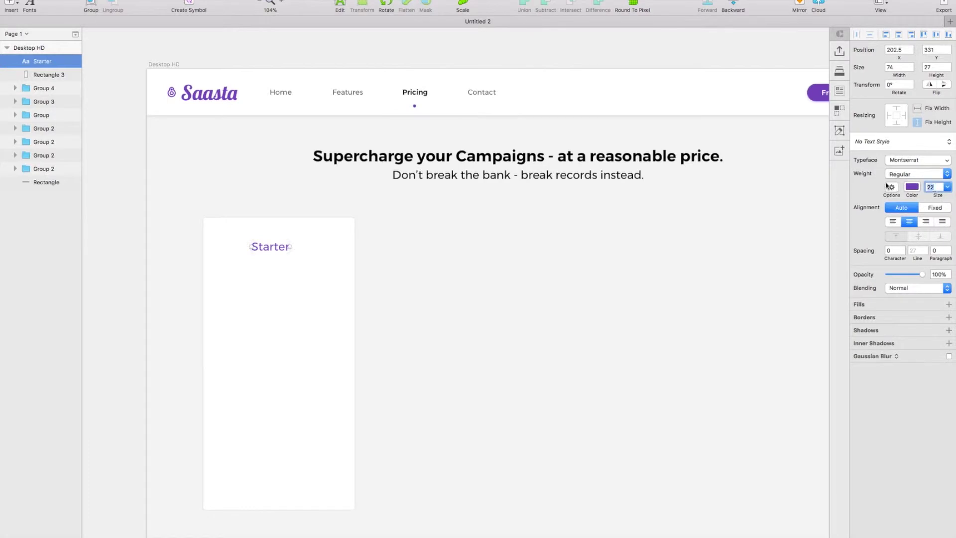
click(918, 174)
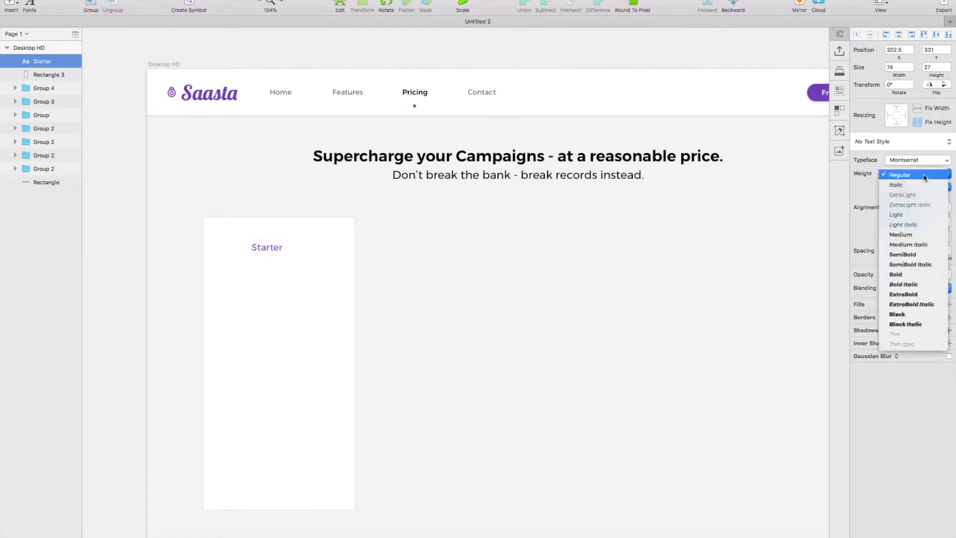
click(906, 230)
Step: Centre the Starter label horizontally on the pricing card and move it up 10 px
shift+click(274, 233)
click(190, 0)
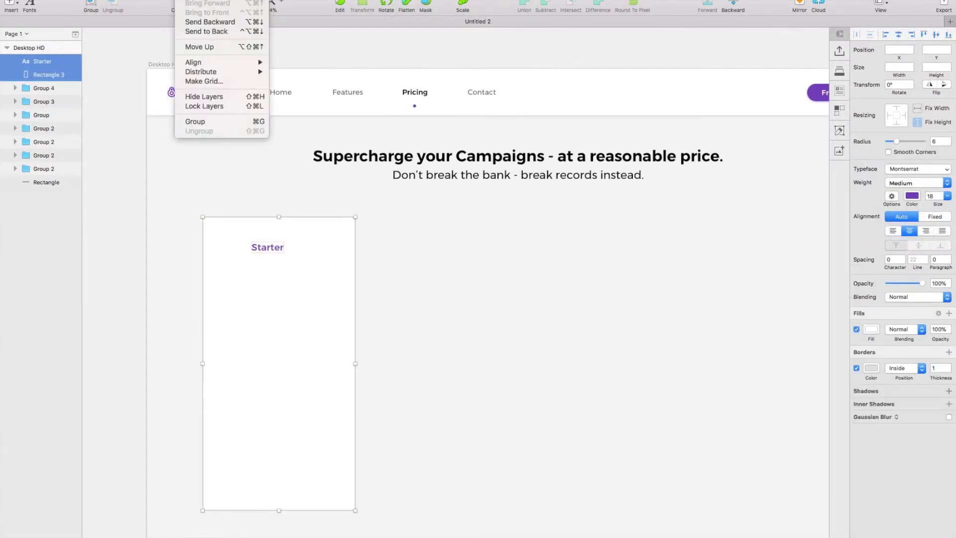
mouse_move(223, 65)
click(298, 72)
click(396, 216)
click(281, 247)
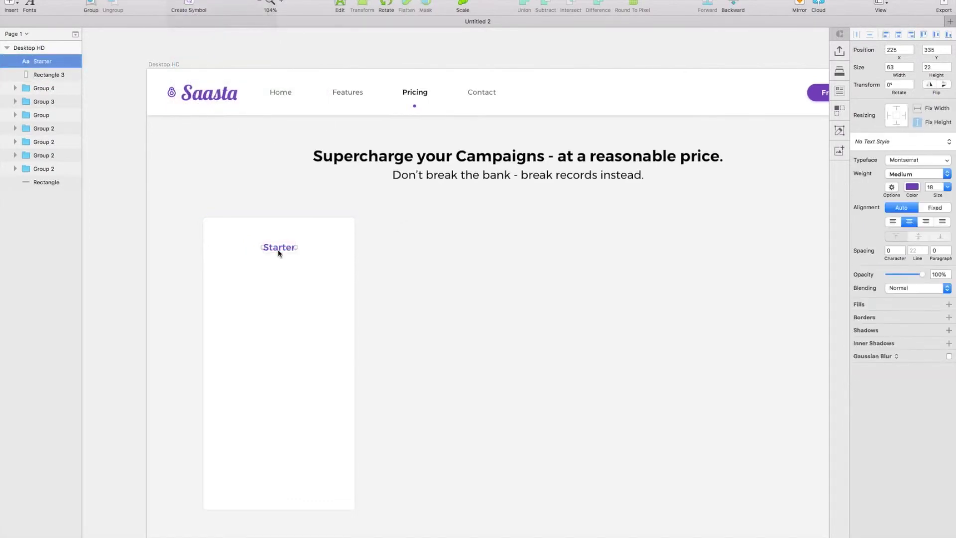
key(shift+Up)
Step: Duplicate the Starter label, set the copy's font size to 22 and place it 10 px below the original
drag(278, 246, 277, 255)
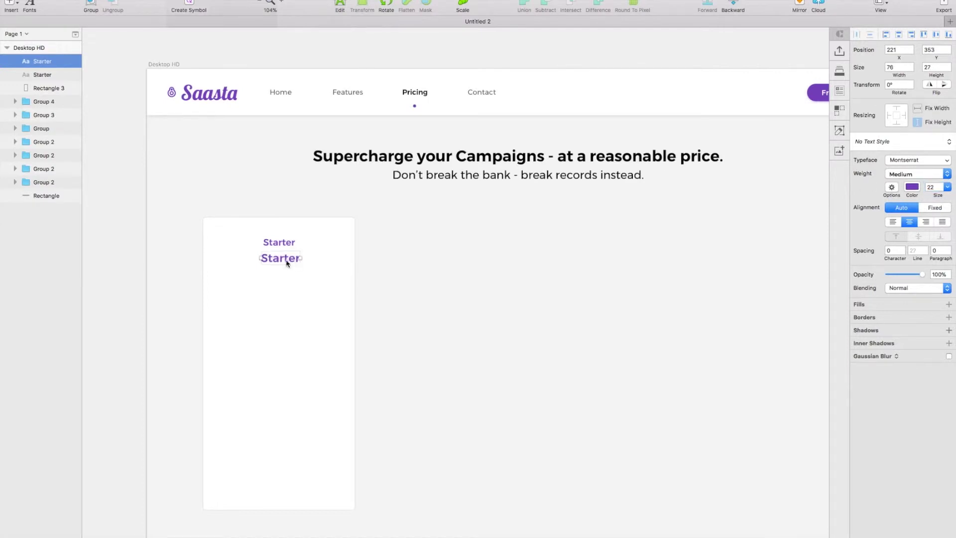
drag(287, 264, 285, 257)
key(shift+Down)
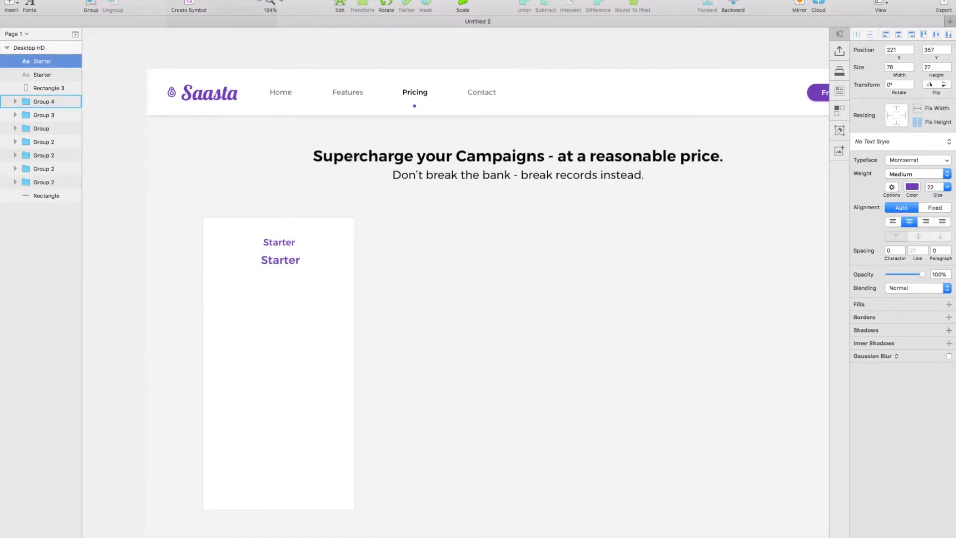
Step: Colour the copied label with the page heading's black and change its text to "$19/month"
key(ctrl+c)
click(356, 156)
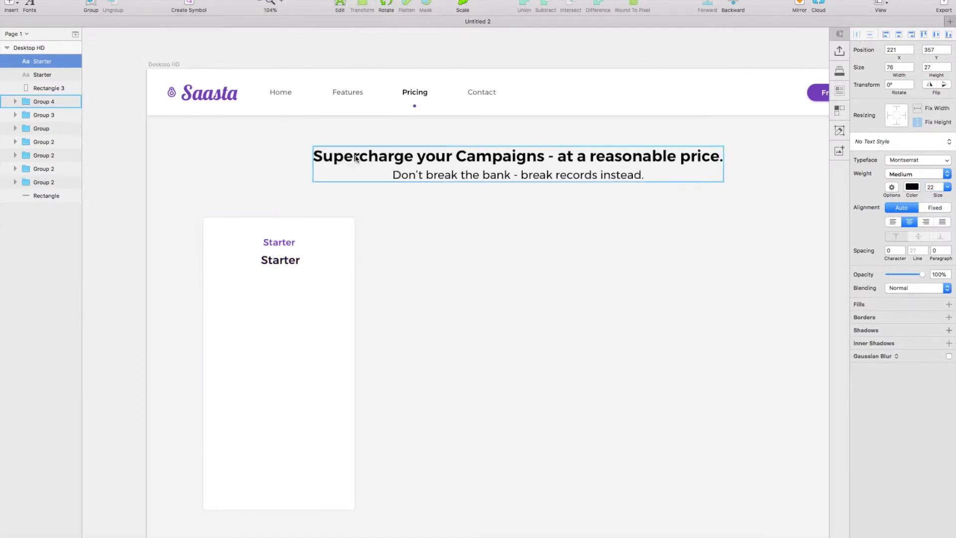
double_click(279, 263)
text($19/month)
click(133, 181)
Step: Duplicate the card rectangle and reshape the copy into a row below the price, 60 px high with corner radius 0
drag(133, 180, 145, 174)
click(279, 267)
key(super+d)
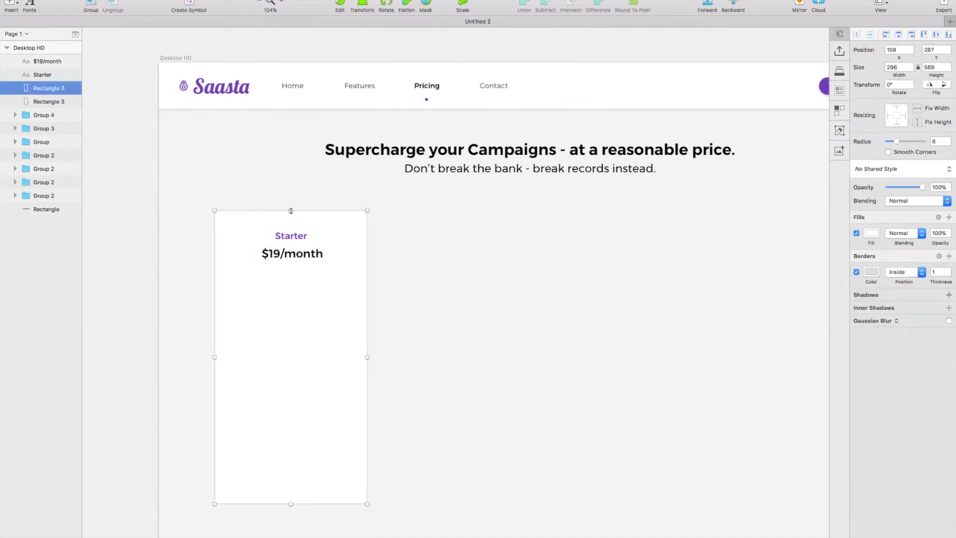
drag(291, 211, 290, 278)
drag(289, 501, 291, 324)
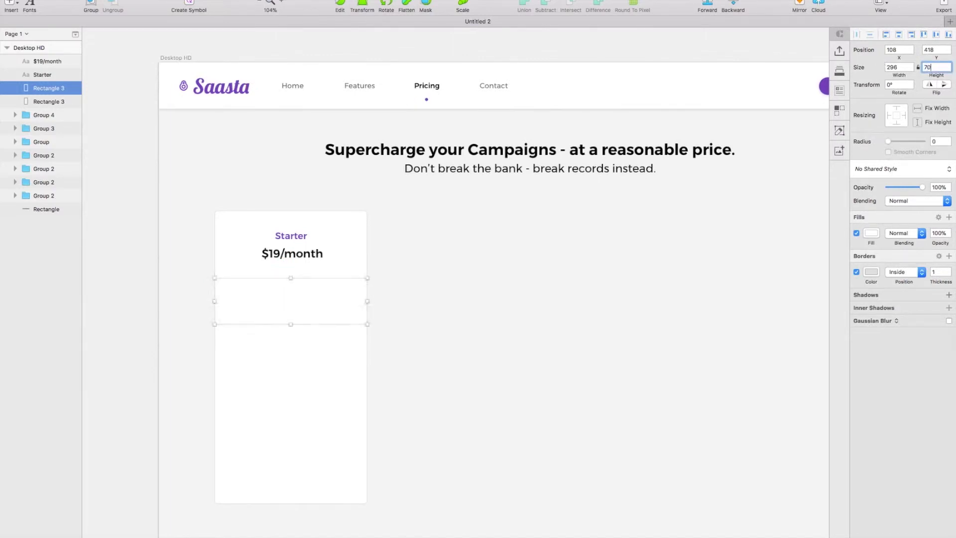
text(70)
key(Return)
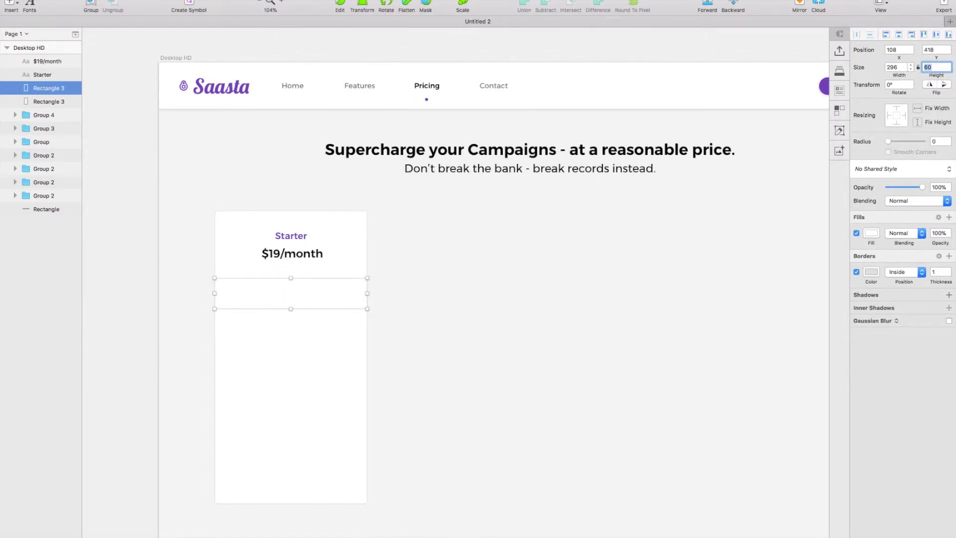
Step: Place the row 30 px below the price, 294 px wide and without a border
drag(305, 295, 306, 279)
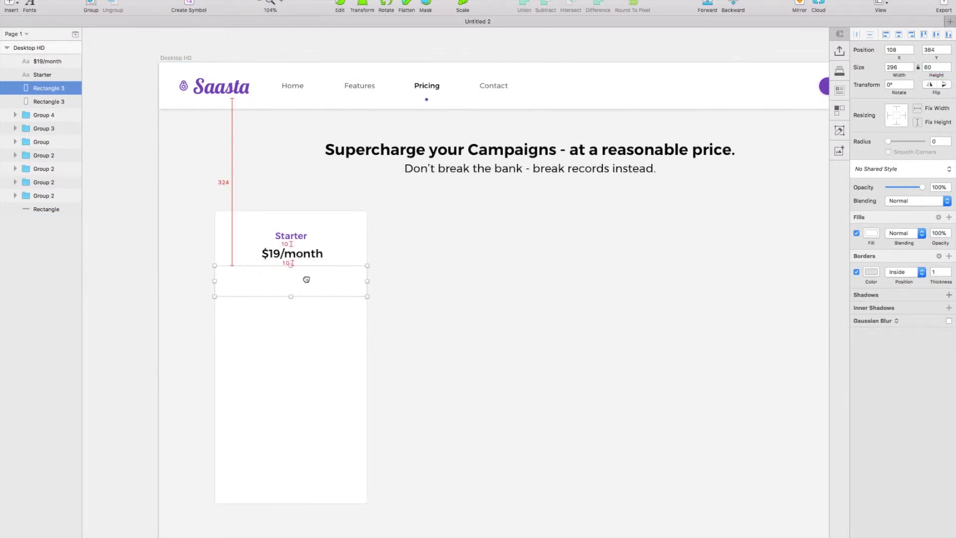
key(shift+Down)
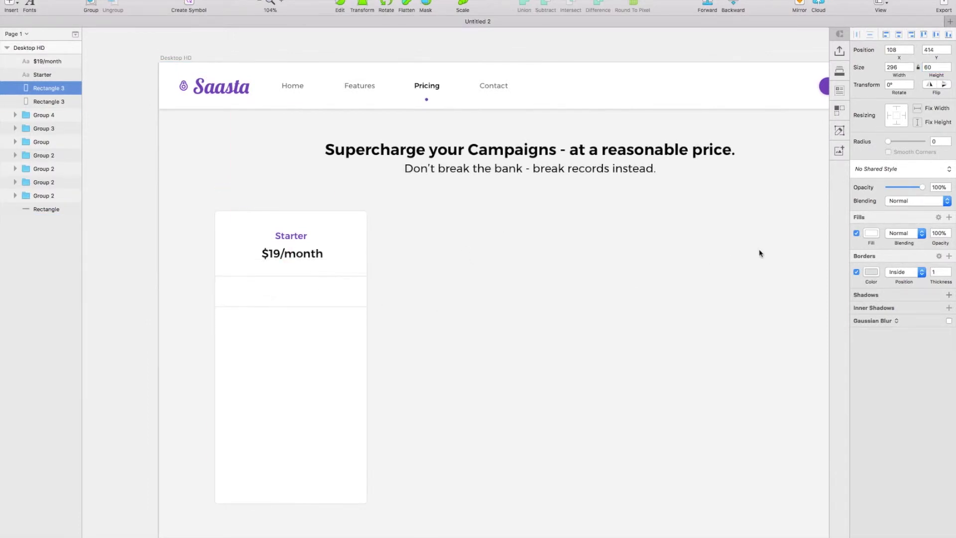
click(855, 272)
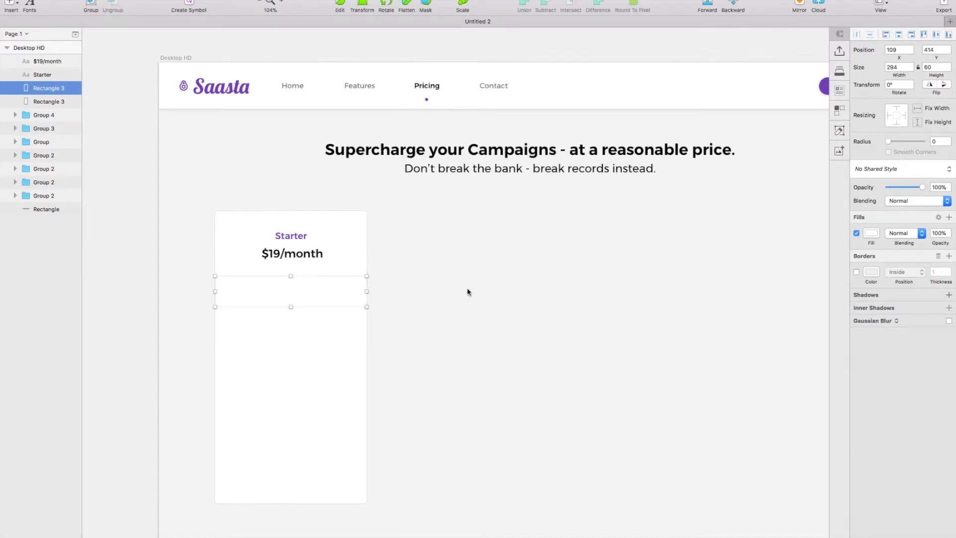
Step: Insert a text layer reading "Up to 250k events" in the row below the price
key(super+plus)
drag(467, 289, 670, 280)
click(10, 4)
click(50, 62)
click(340, 275)
text(Up to 250k events)
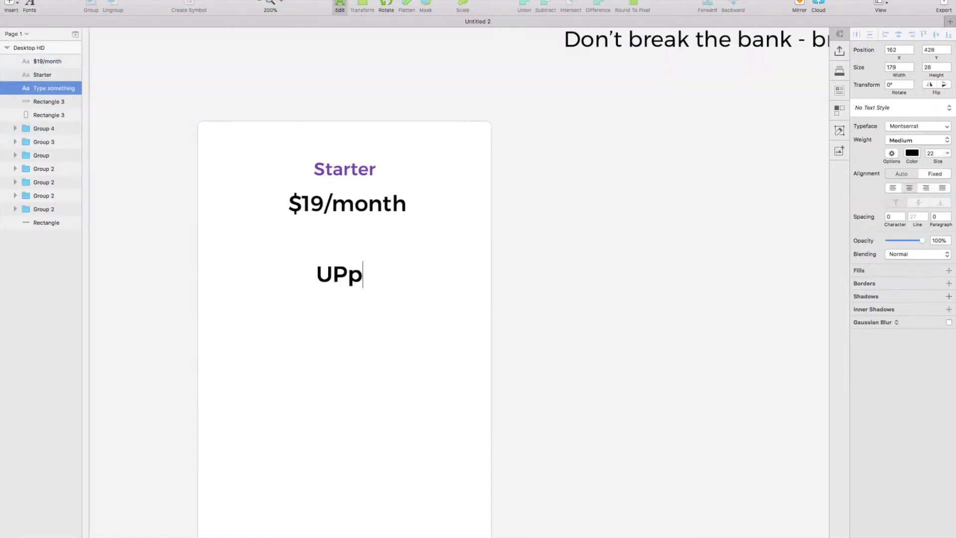
key(Escape)
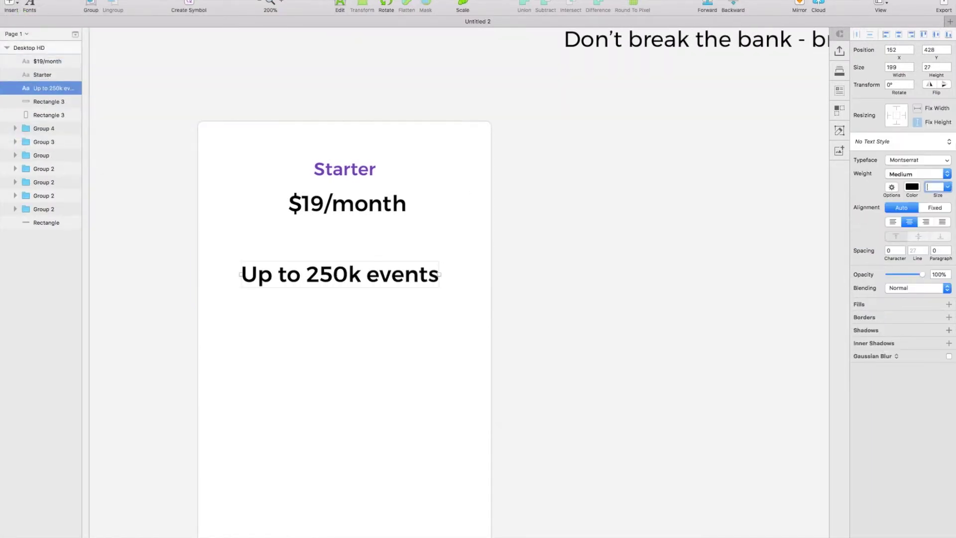
Step: Set the "Up to 250k events" text to size 14 and centre it horizontally in its row rectangle
text(14)
key(Return)
drag(336, 279, 380, 277)
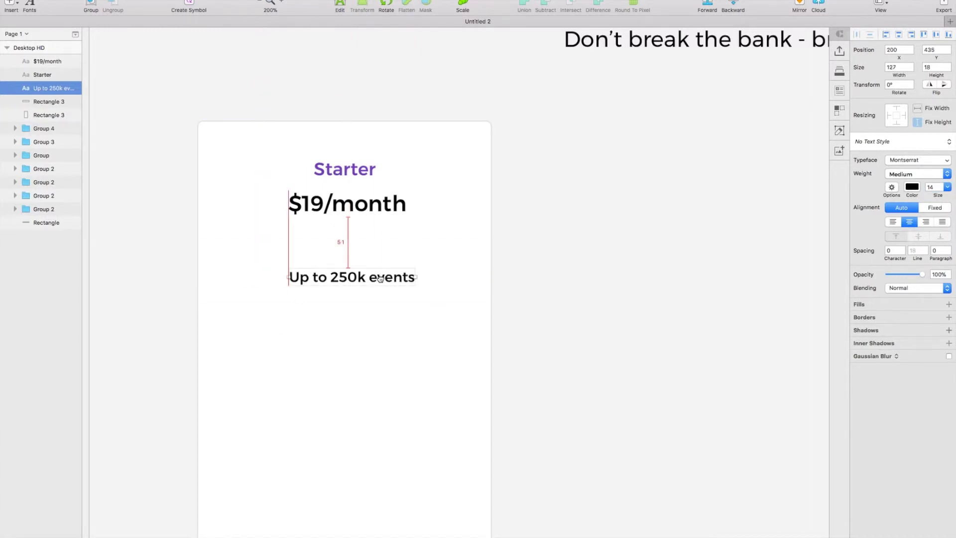
shift+click(374, 262)
click(188, 1)
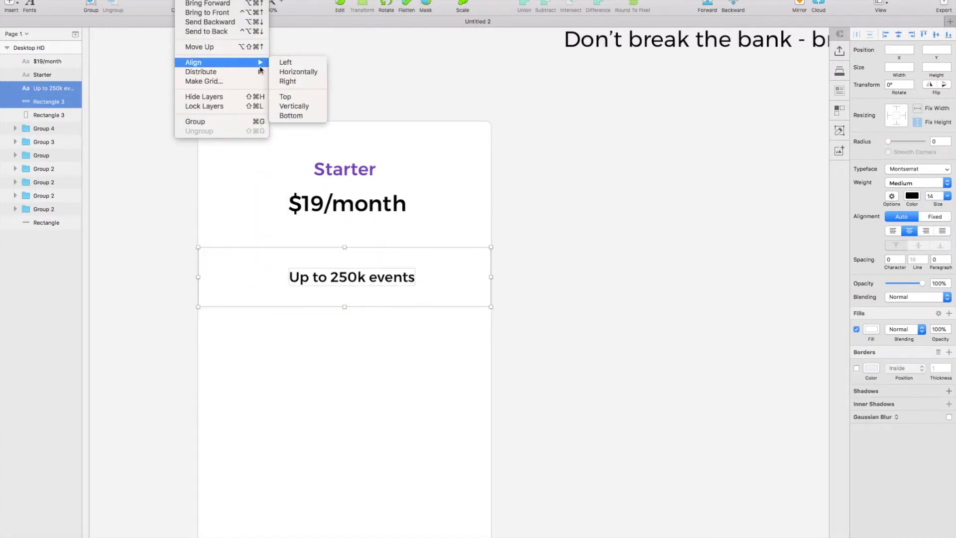
click(280, 73)
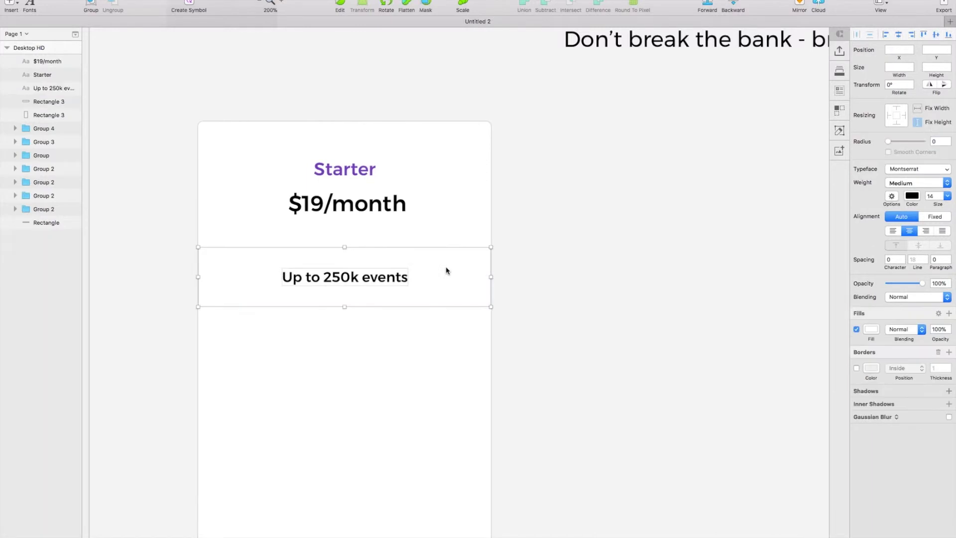
Step: Group the "Up to 250k events" text with its row rectangle and set the group's opacity to 60%
key(super+g)
click(947, 179)
text(60)
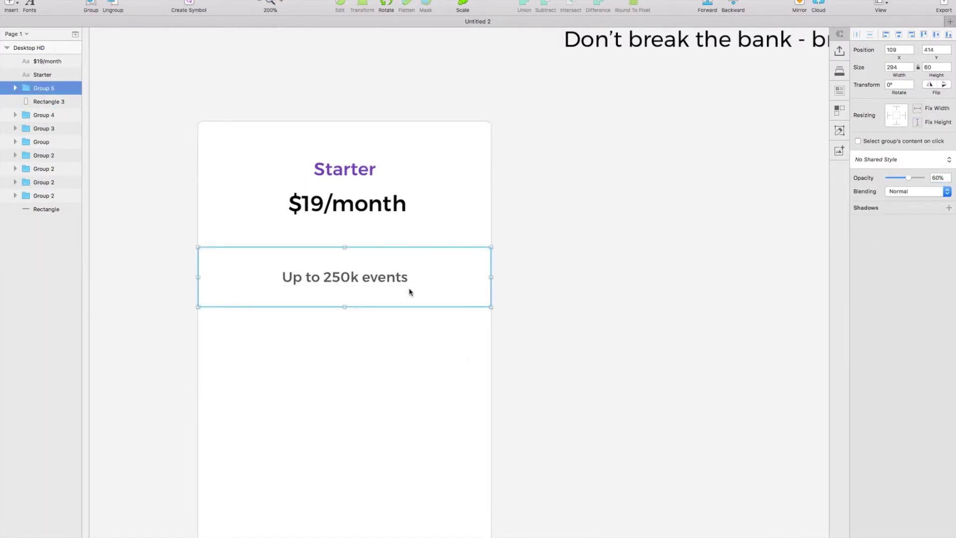
Step: Duplicate the feature row down the card for "Run 25 campaigns", "Invite up to 10 users", "Shared Database" and "Basic Security"
drag(401, 278, 401, 327)
text(c Security)
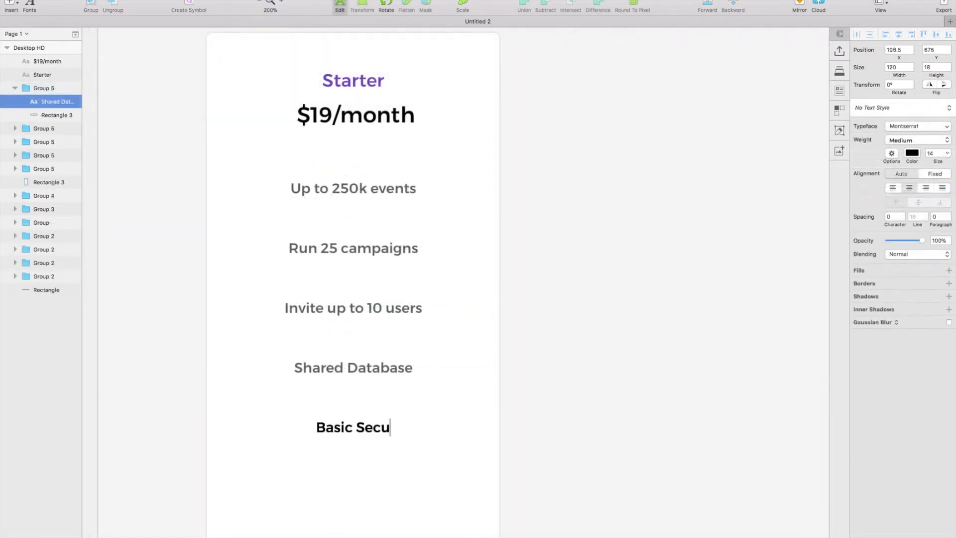
key(Escape)
Step: Draw a button rectangle below the Basic Security row, 170 px wide and 40 px high, with corner radius 100 and no border
scroll(566, 282, down, 5)
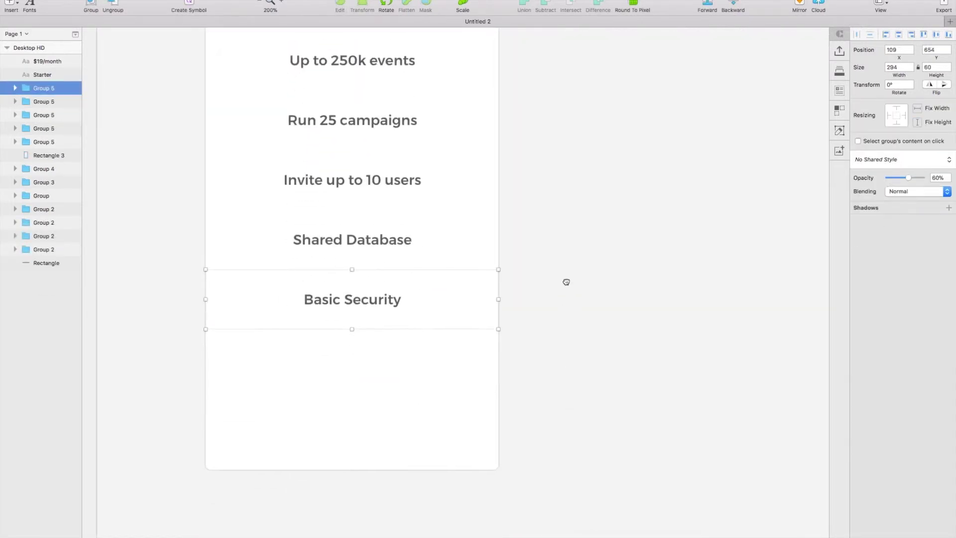
click(378, 328)
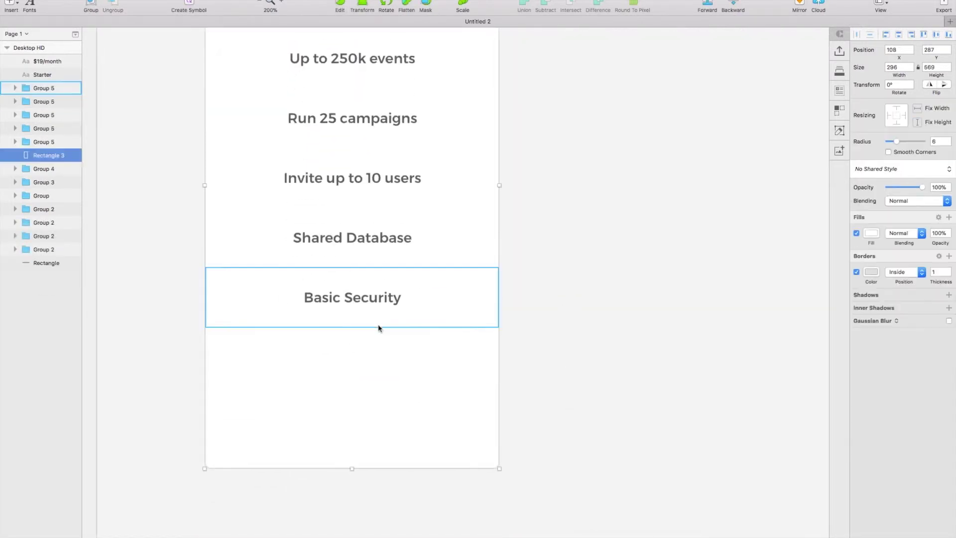
click(10, 5)
mouse_move(50, 15)
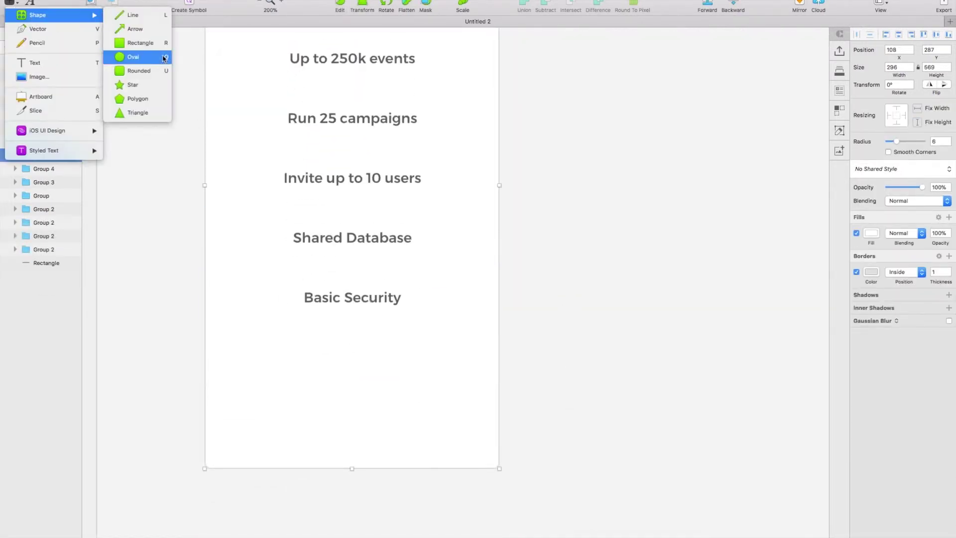
drag(287, 385, 434, 425)
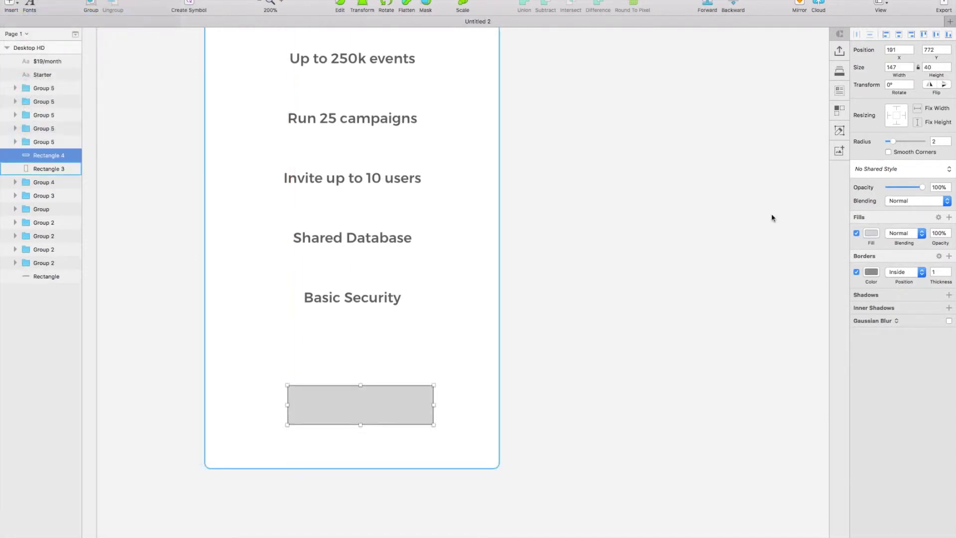
key(Return)
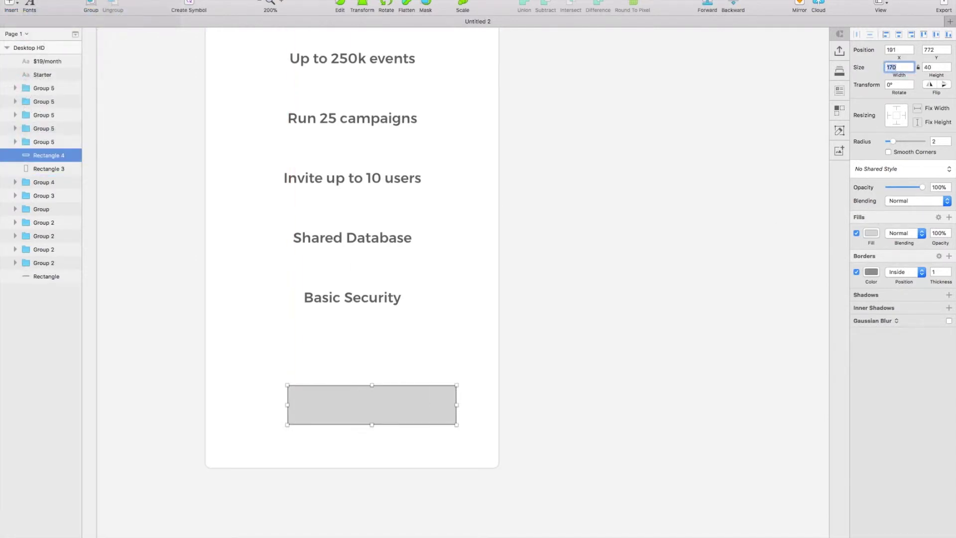
click(856, 272)
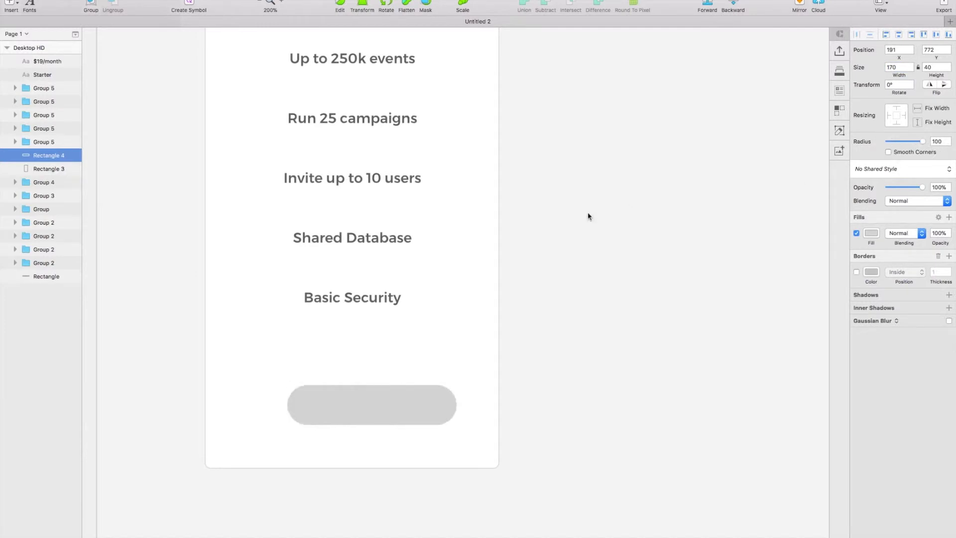
Step: Fill the button with the purple of the "Starter" label and centre it horizontally on the card
scroll(588, 217, up, 5)
key(ctrl+c)
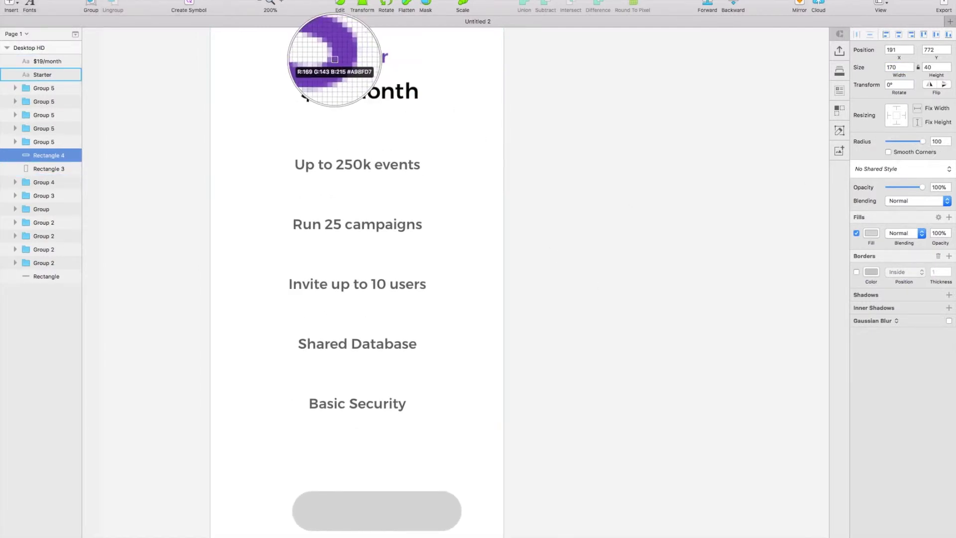
click(334, 59)
scroll(551, 329, down, 3)
drag(441, 445, 425, 446)
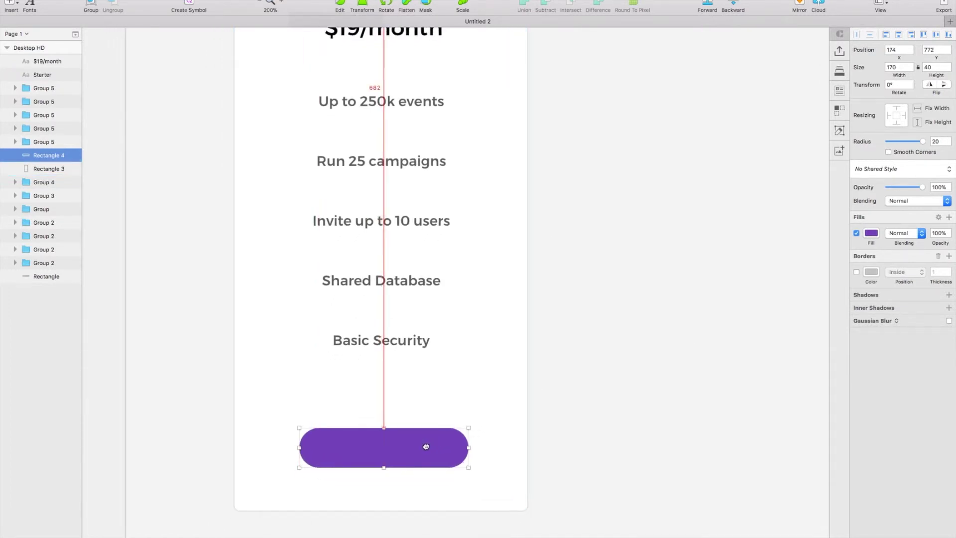
shift+click(411, 397)
click(191, 0)
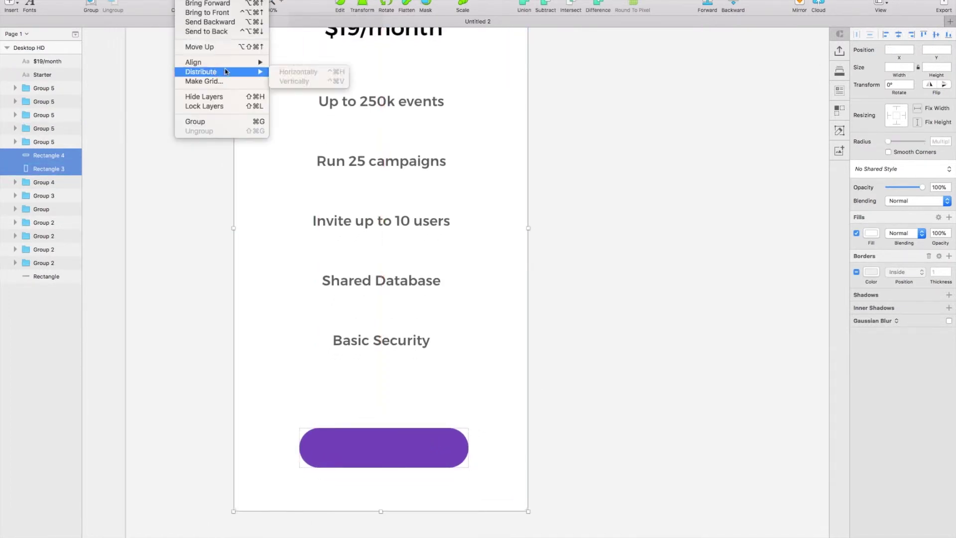
mouse_move(249, 63)
click(297, 72)
click(678, 292)
Step: Duplicate the "Basic Security" text out of its row group and move the copy down onto the purple button
click(454, 359)
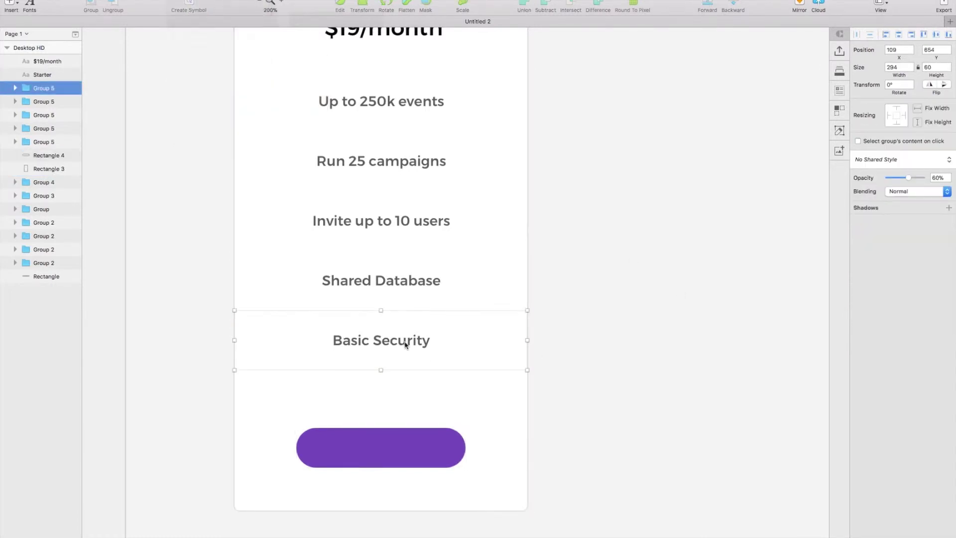
double_click(380, 340)
key(super+d)
key(shift+Down)
key(shift+Down)
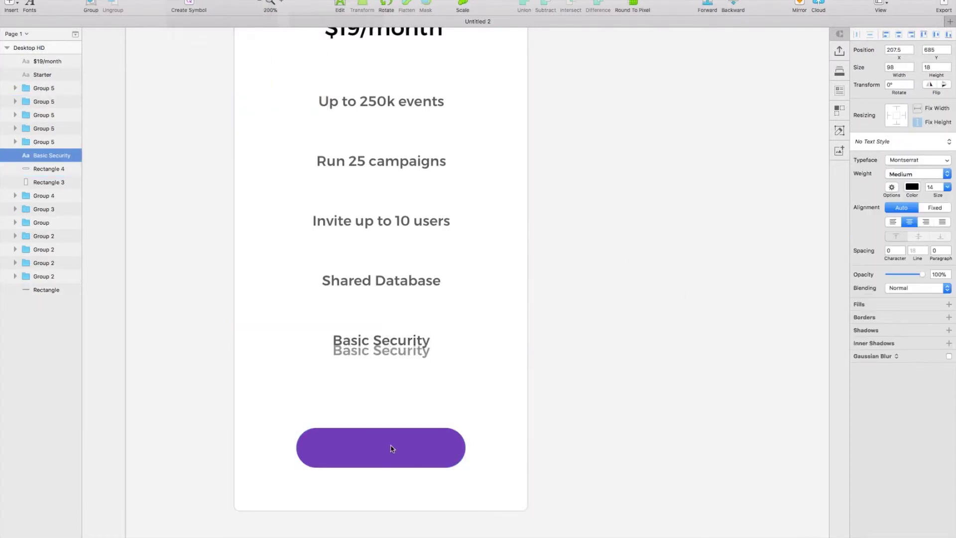
key(shift+Down)
key(shift+Down)
key(shift+Down)
key(shift+Down)
key(shift+Down)
key(shift+Down)
key(shift+Down)
key(shift+Down)
key(shift+Down)
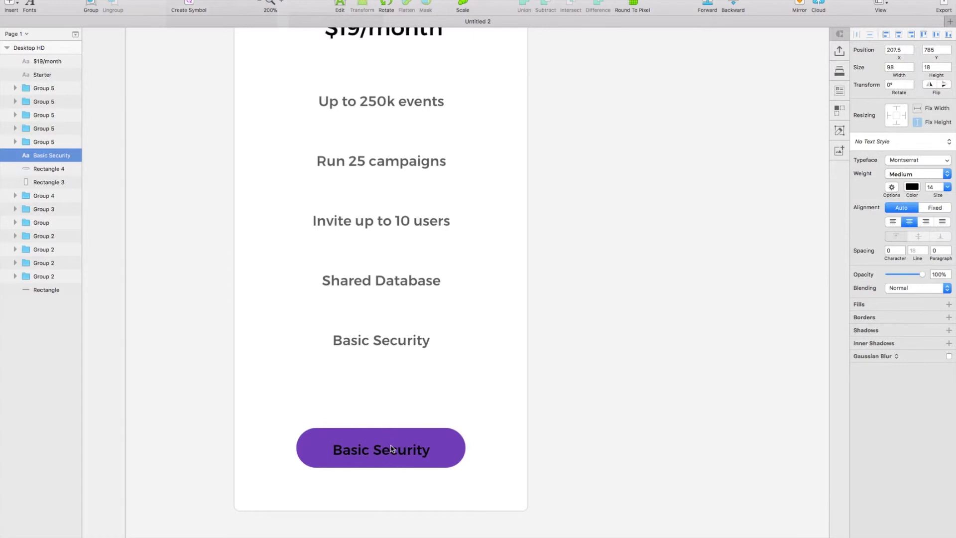
drag(390, 448, 391, 445)
Step: Colour the button label white and change its text to "SIGN UP"
key(ctrl+c)
click(485, 398)
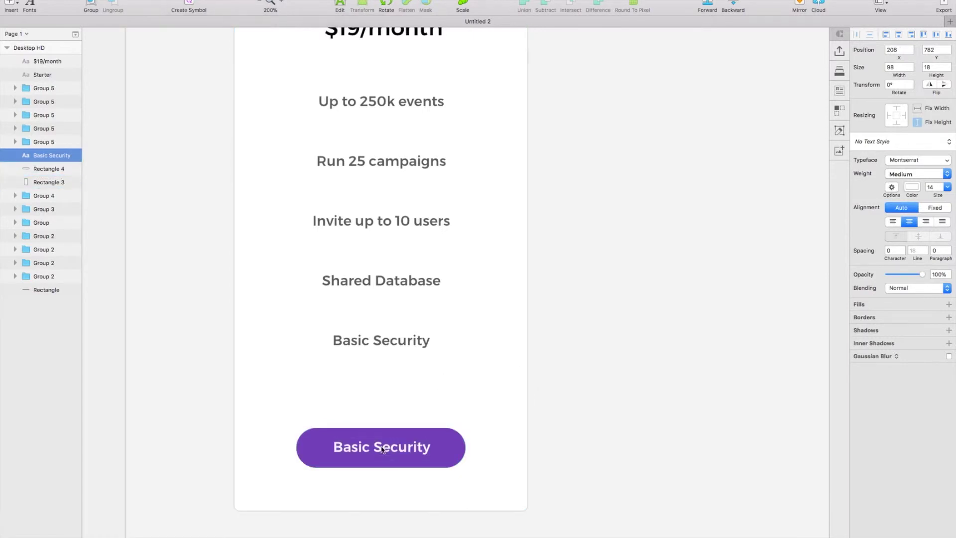
double_click(382, 450)
key(super+a)
text(SIG)
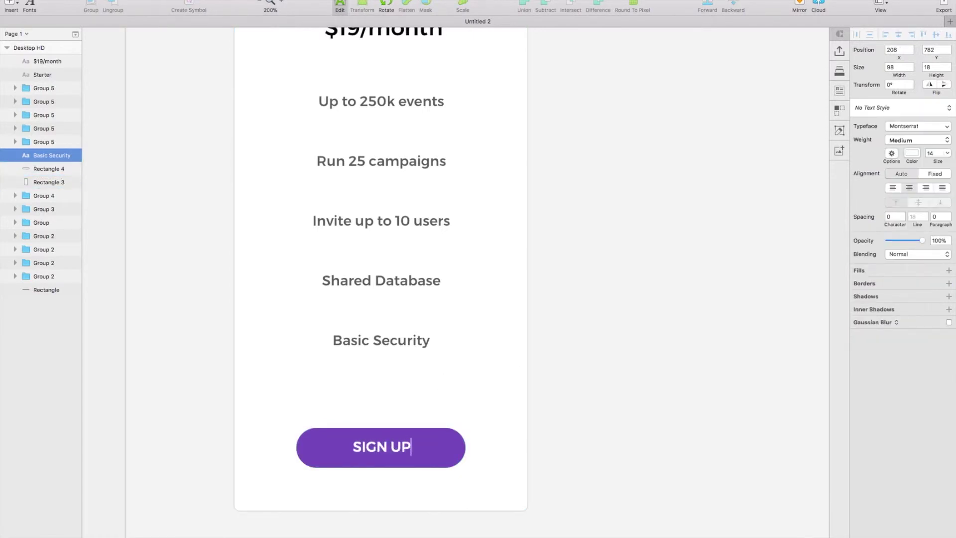
key(Escape)
Step: Align the "SIGN UP" label to the button's centre horizontally and vertically
shift+click(469, 446)
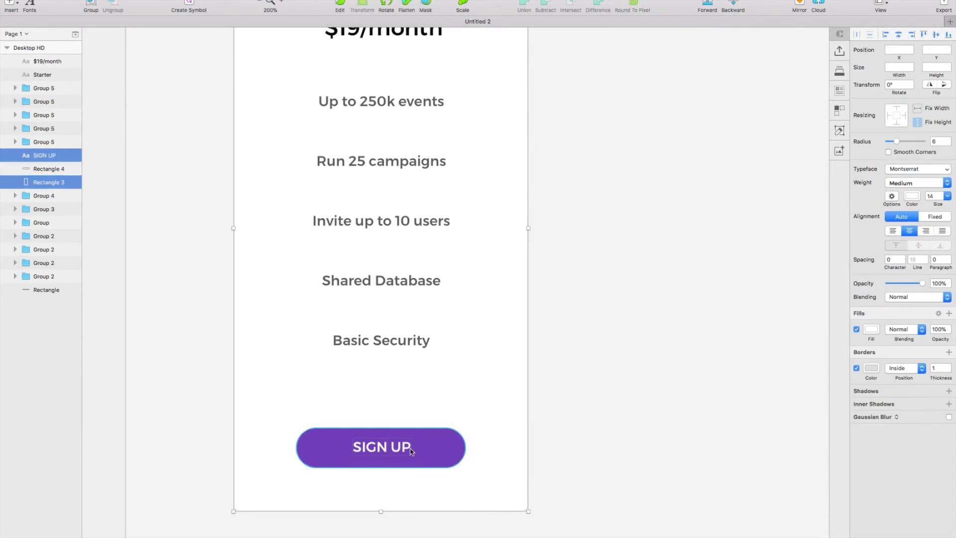
click(576, 430)
click(382, 448)
shift+click(428, 443)
click(193, 1)
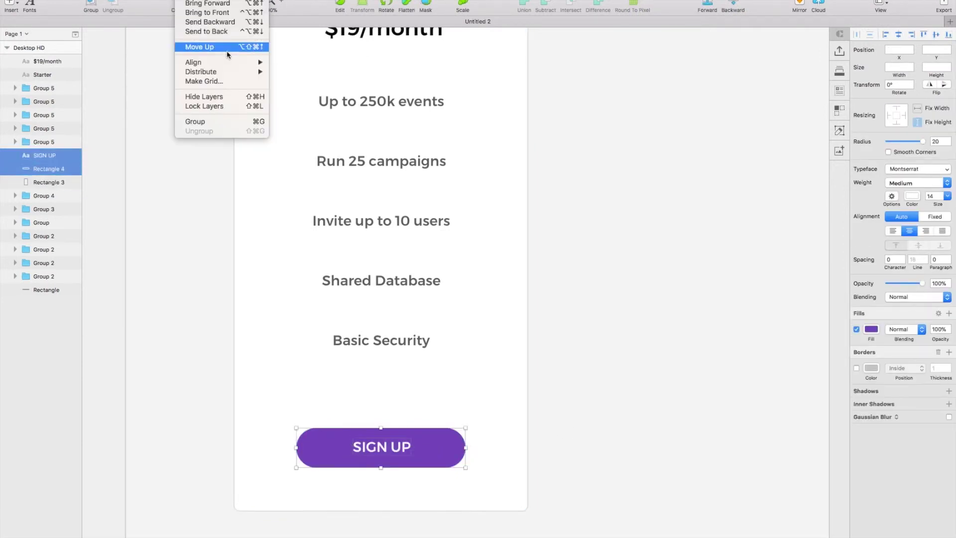
mouse_move(234, 62)
click(279, 71)
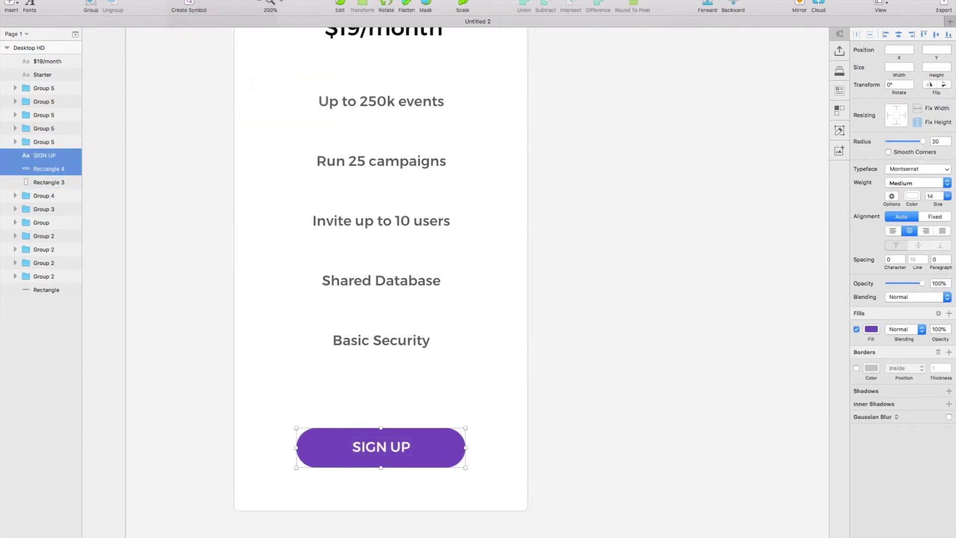
click(192, 0)
mouse_move(219, 62)
click(295, 106)
Step: Group the "Starter" and "$19/month" labels and place the group 50 px below the card's upper edge
click(601, 258)
key(super+minus)
drag(602, 263, 595, 302)
click(412, 185)
shift+click(412, 202)
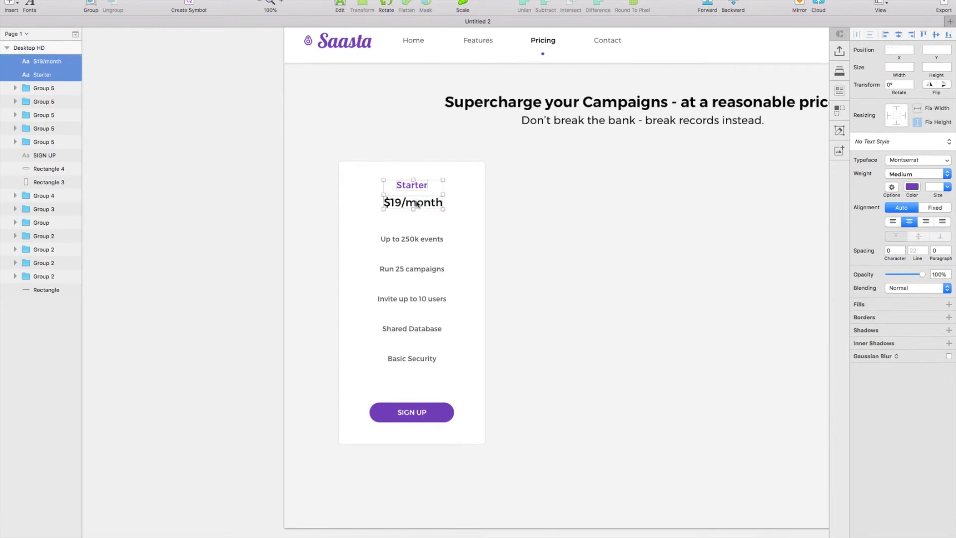
key(super+g)
drag(415, 203, 417, 183)
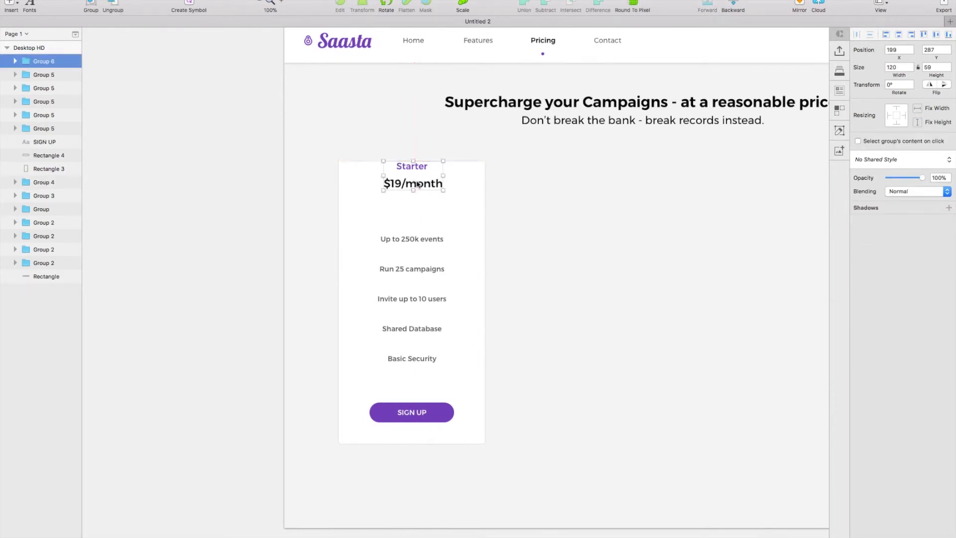
key(shift+Down)
key(shift+Down)
key(shift+Down)
key(shift+Down)
key(shift+Down)
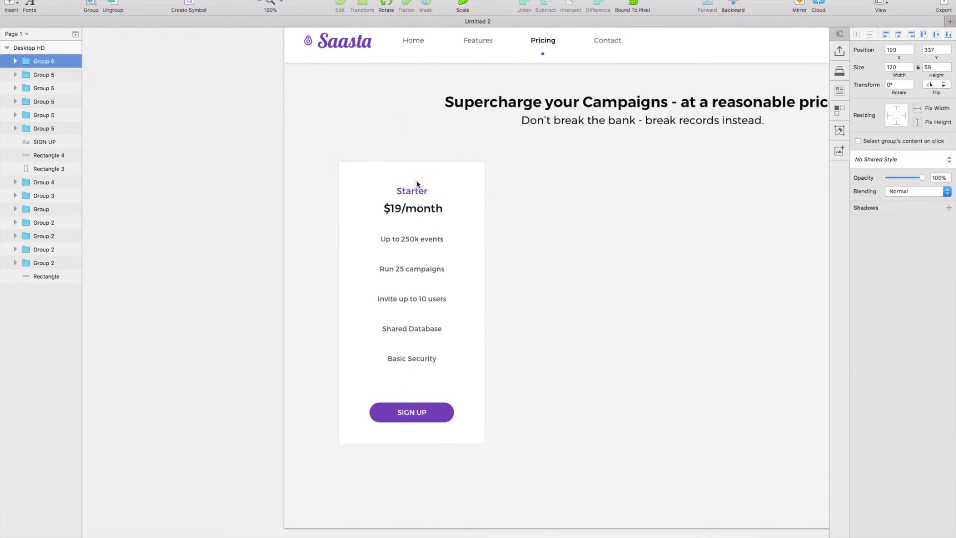
Step: Group the five feature rows and place the group 20 px below the title and price group
click(428, 249)
shift+click(431, 268)
shift+click(433, 295)
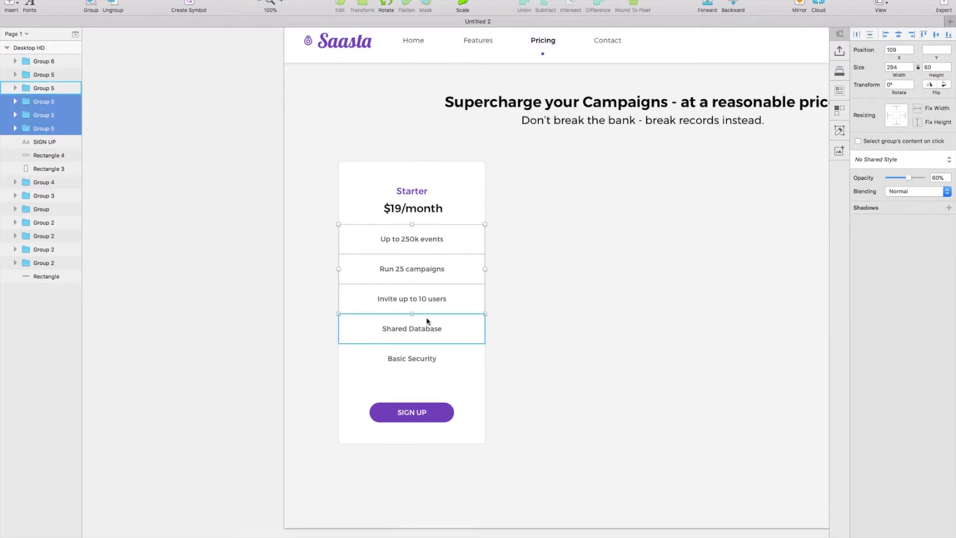
shift+click(427, 321)
shift+click(438, 359)
key(super+g)
drag(434, 324, 431, 314)
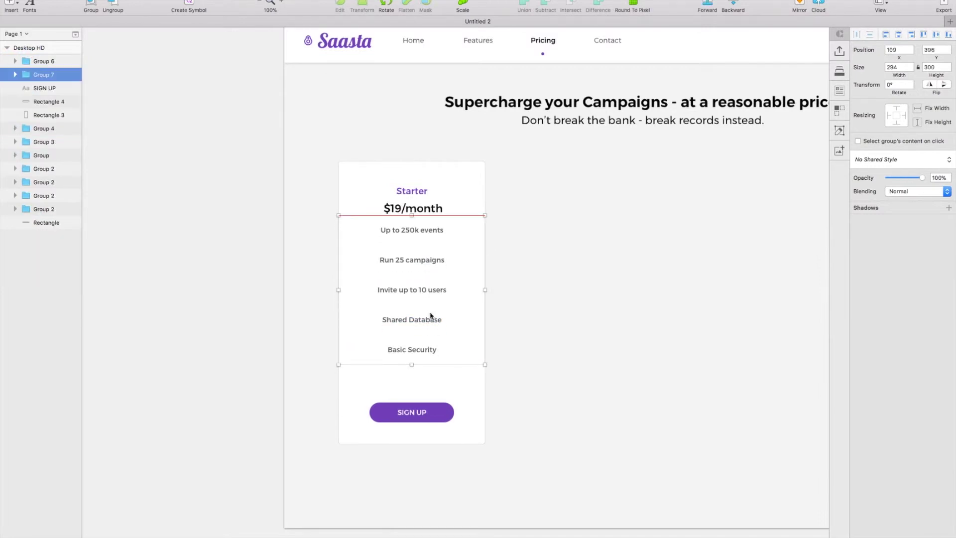
key(shift+Down)
key(shift+Down)
Step: Group the "SIGN UP" label with its button and centre the group horizontally on the card
click(412, 413)
shift+click(436, 415)
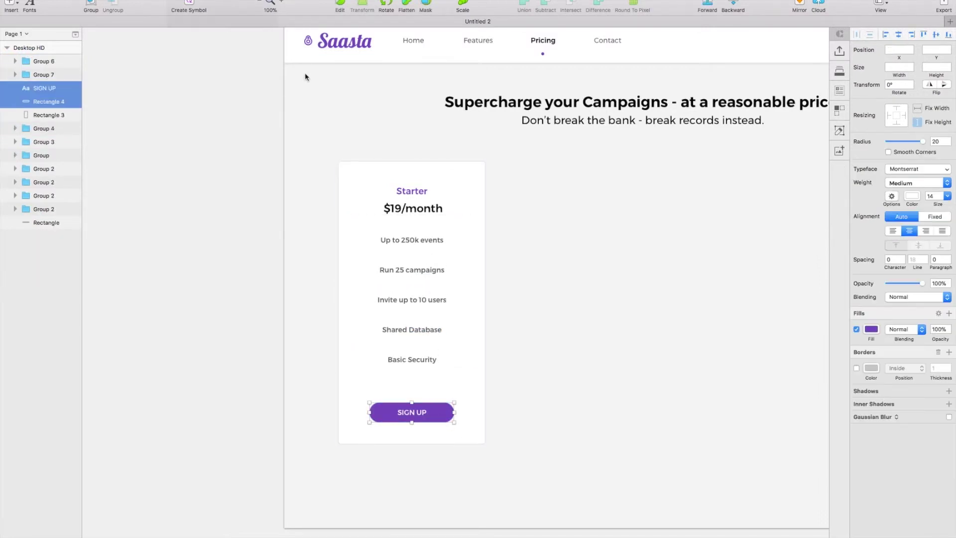
click(91, 6)
drag(424, 406, 426, 405)
shift+click(427, 395)
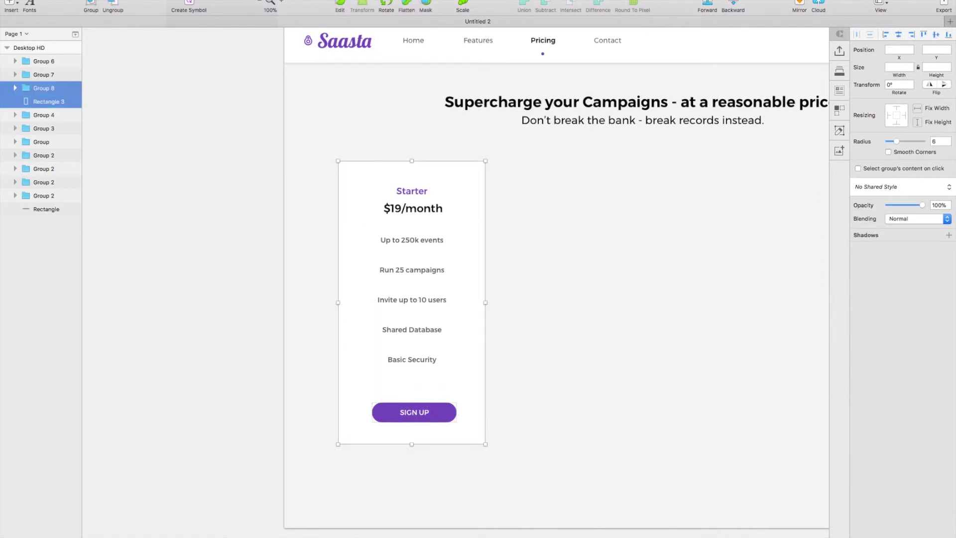
click(188, 0)
mouse_move(217, 63)
click(289, 72)
Step: Place the sign-up button group 20 px below the feature list
click(450, 412)
drag(451, 413, 450, 387)
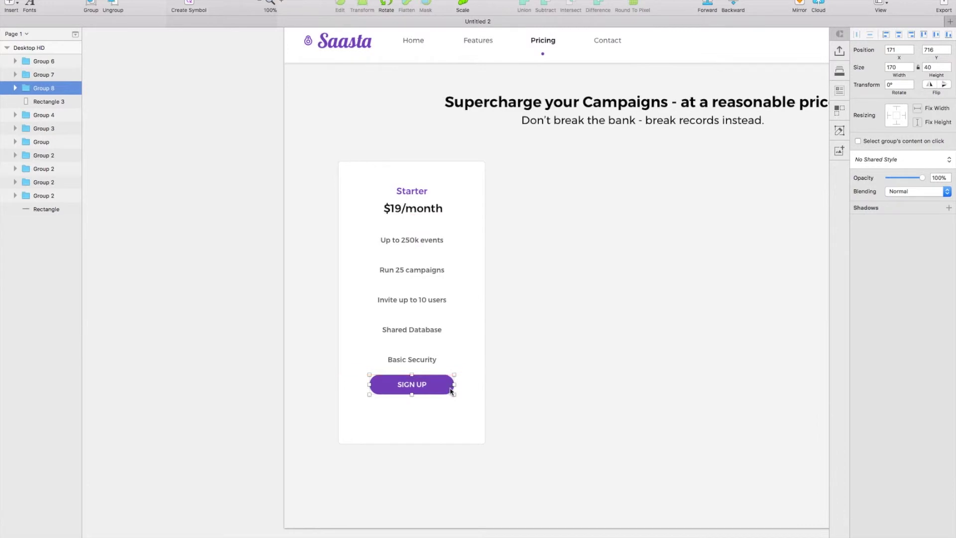
key(shift+Down)
key(shift+Down)
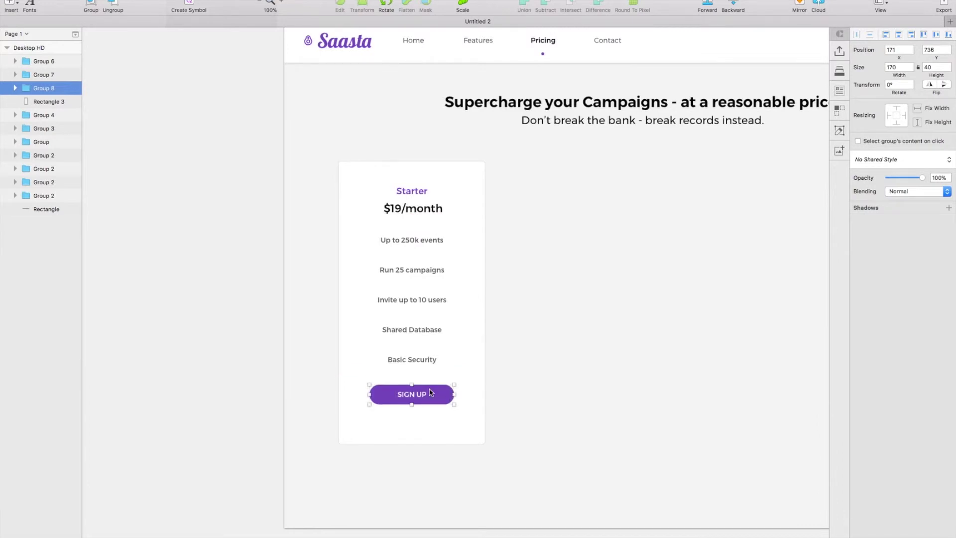
Step: Group the title and price, feature list and sign-up button together and shift the combined group slightly down the card
shift+click(405, 269)
shift+click(412, 209)
key(super+g)
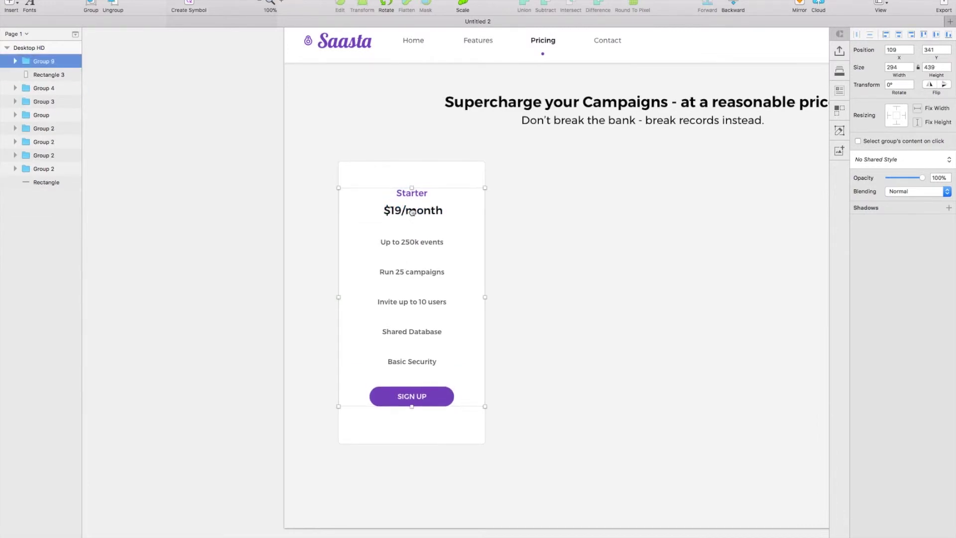
drag(413, 212, 413, 217)
click(576, 215)
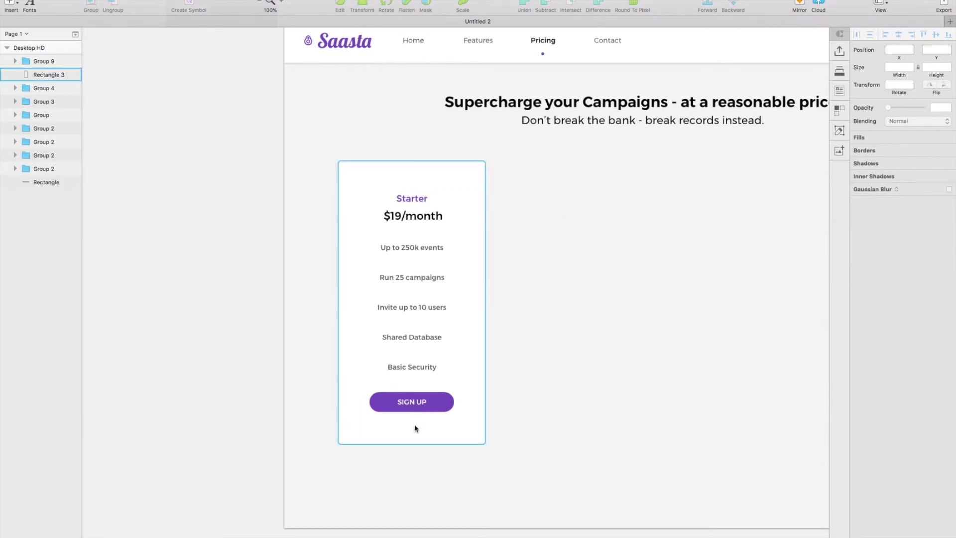
Step: Move the sign-up button 10 px farther from the feature list and place the whole content group 60 px below the card's upper edge
double_click(439, 402)
key(shift+Down)
click(441, 340)
key(Down)
key(Down)
key(Down)
key(Down)
key(Down)
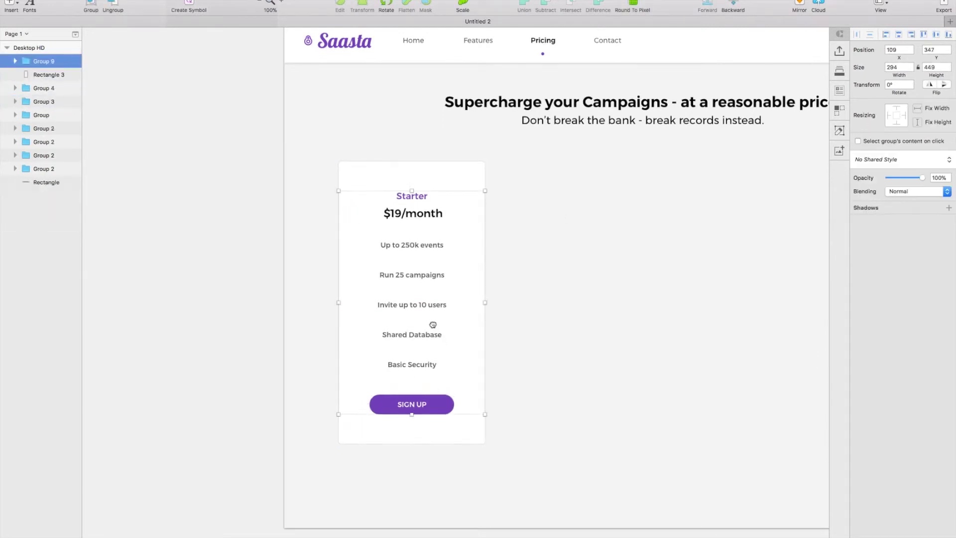
Step: Set the card's height to 540 px and shift its content group slightly up to balance the spacing
click(469, 429)
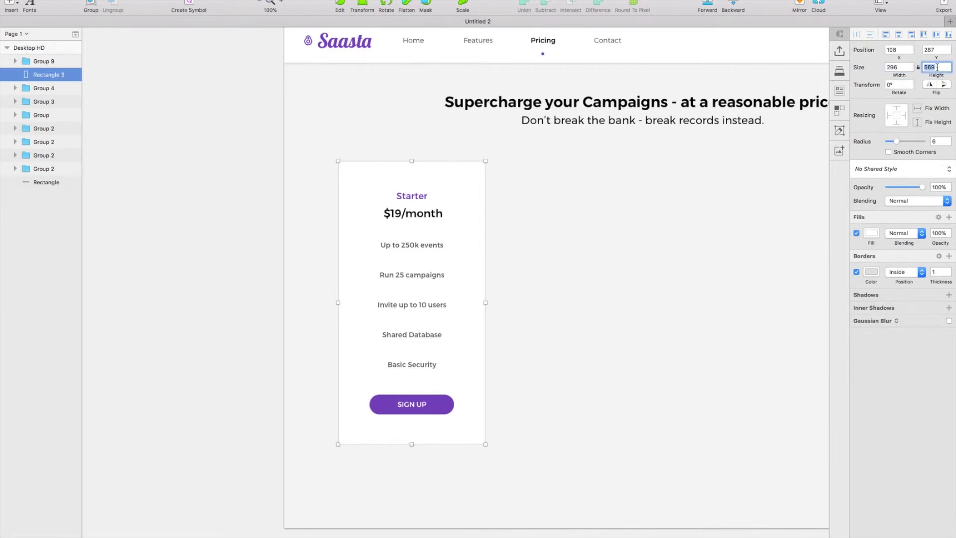
text(540)
key(Return)
drag(417, 259, 417, 252)
Step: Group the card's background rectangle with its content group
click(592, 259)
drag(601, 260, 523, 288)
click(394, 299)
shift+click(347, 190)
key(super+g)
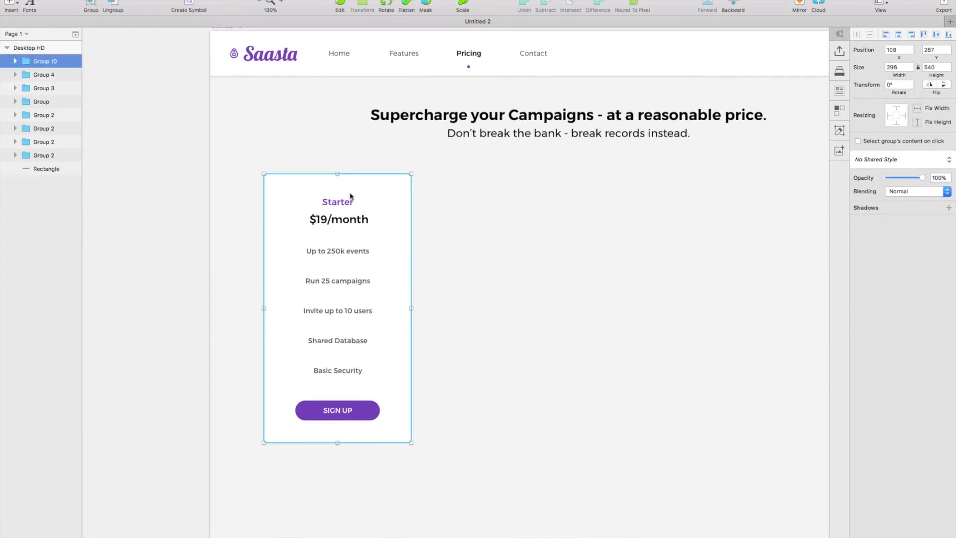
Step: Duplicate the Starter card and place the copy 50 px to the right of the original
alt+drag(287, 247, 429, 248)
scroll(420, 249, right, 1)
key(shift+Right)
key(shift+Right)
key(shift+Right)
key(shift+Right)
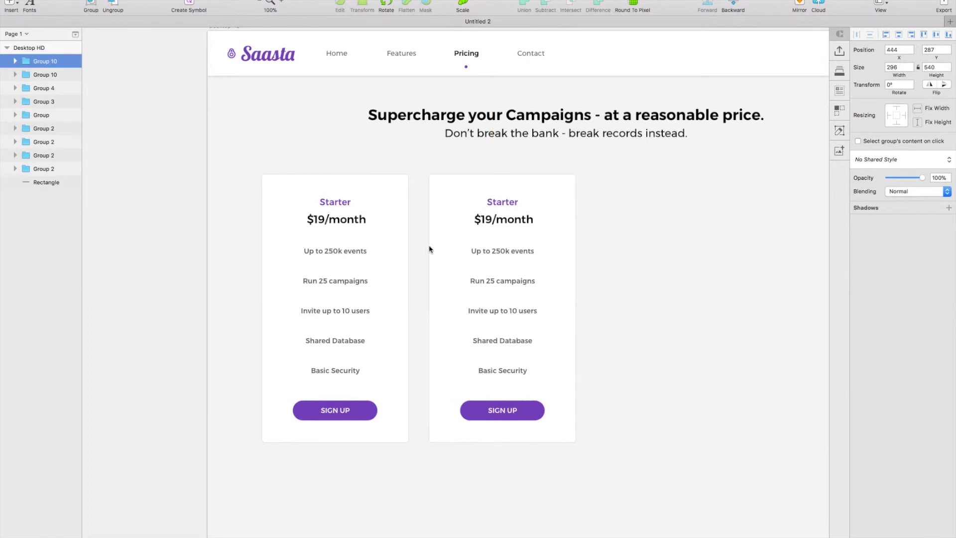
key(shift+Right)
Step: Add a third copy of the card 50 px to the right of the second one
scroll(431, 249, right, 5)
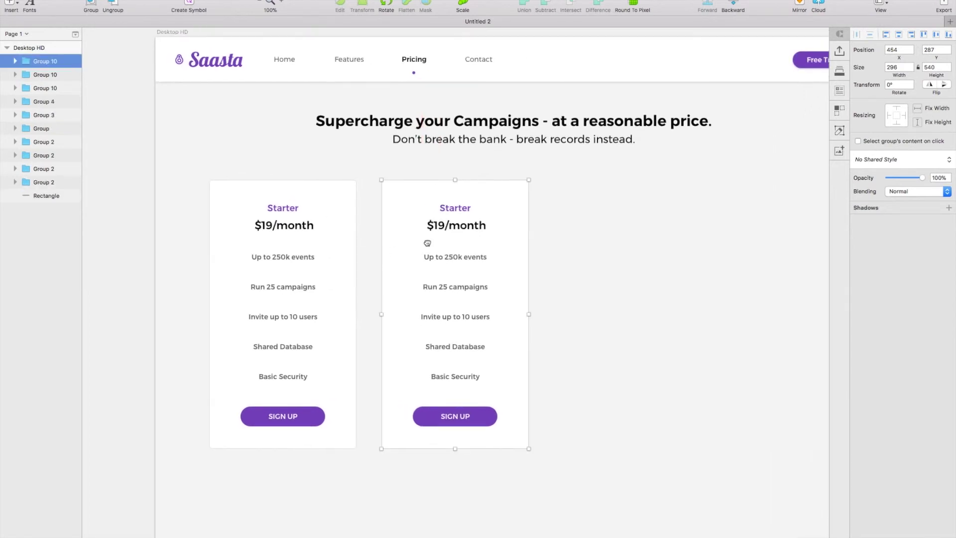
drag(428, 243, 550, 236)
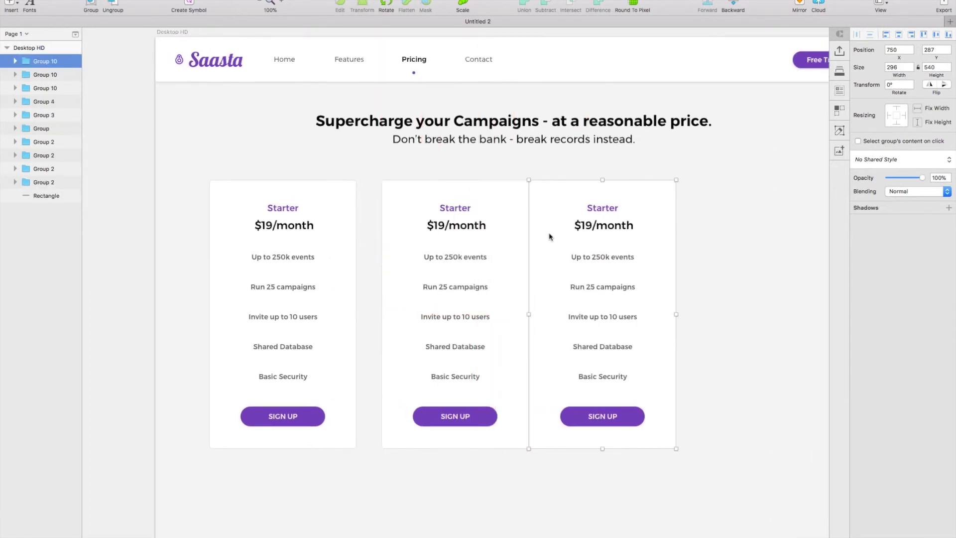
key(shift+Right)
key(shift+Right)
key(shift+Right)
key(shift+Right)
key(shift+Right)
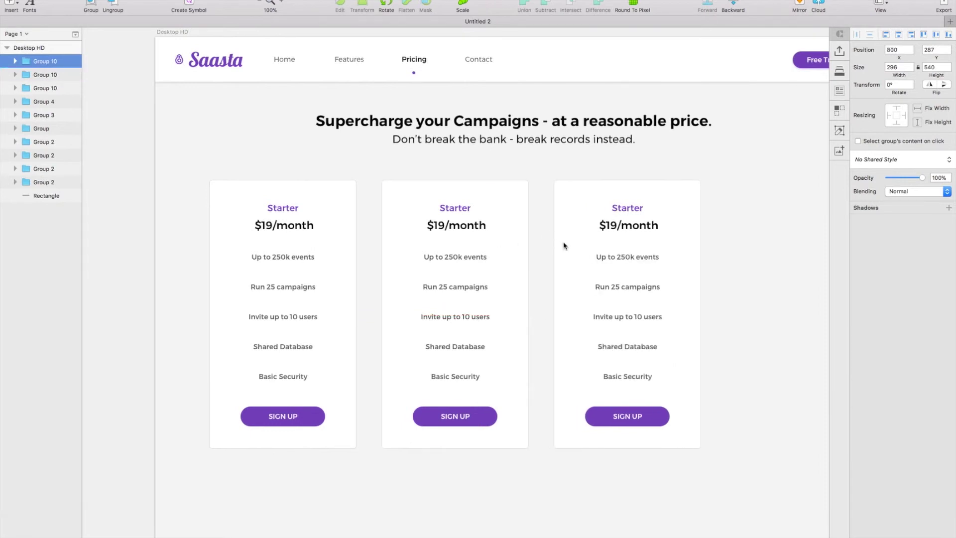
Step: Group the three pricing cards and centre the group horizontally on the artboard
shift+click(488, 252)
shift+click(327, 249)
key(super+g)
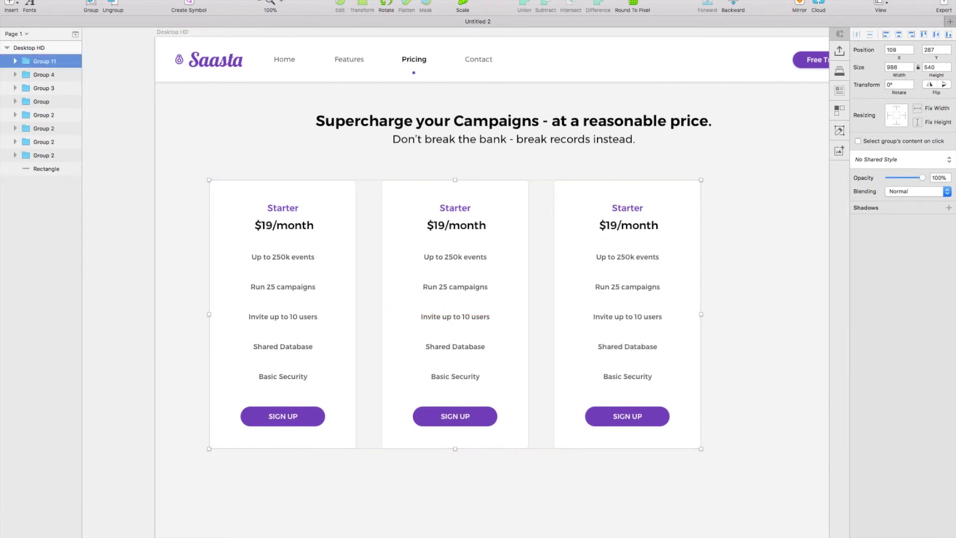
click(195, 0)
mouse_move(234, 62)
click(302, 73)
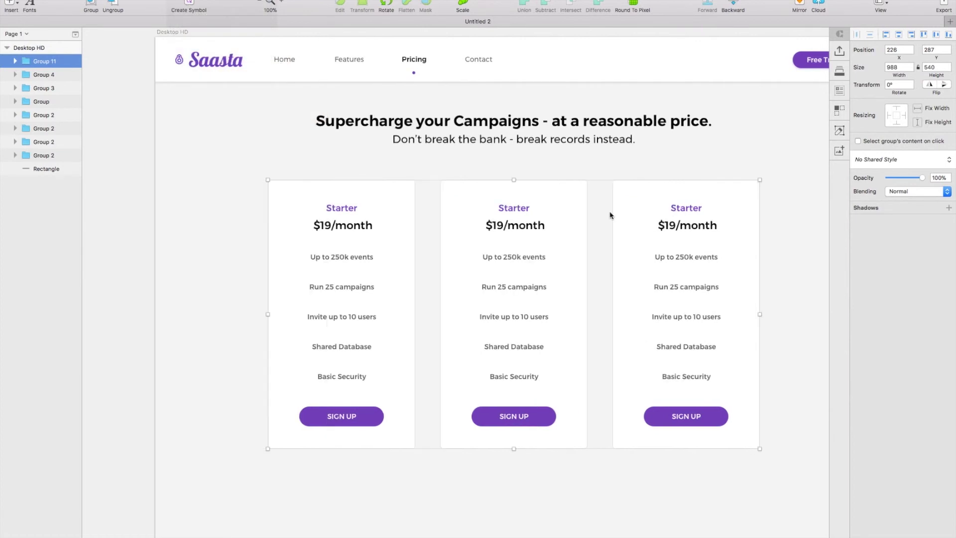
Step: Adjust the card group's vertical position below the headings to Y 279
drag(534, 225, 470, 248)
key(shift+Down)
key(shift+Down)
key(shift+Down)
key(shift+Down)
key(shift+Down)
key(shift+Down)
Step: Change the middle card's title to "Business" and its price to $49/month
double_click(431, 247)
double_click(431, 247)
double_click(431, 247)
double_click(431, 248)
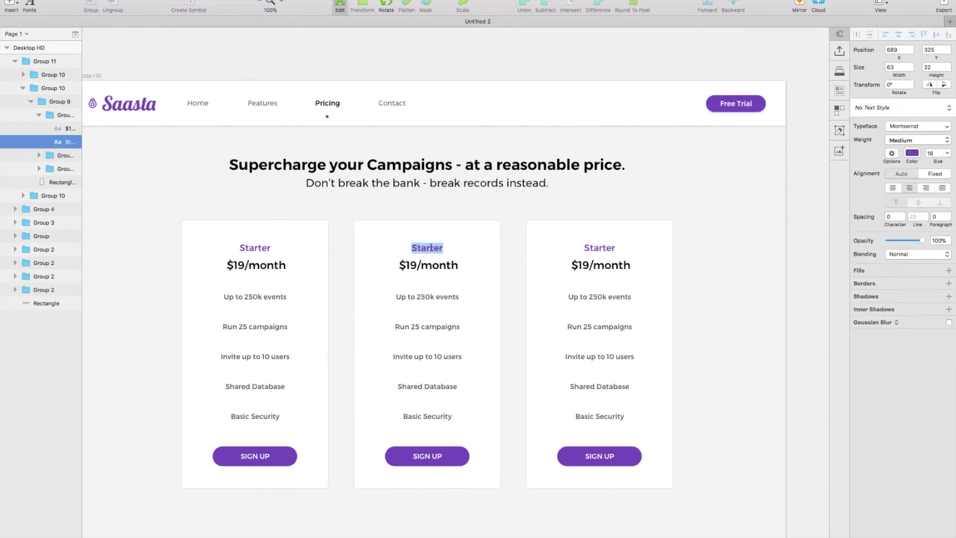
text(Business)
key(Escape)
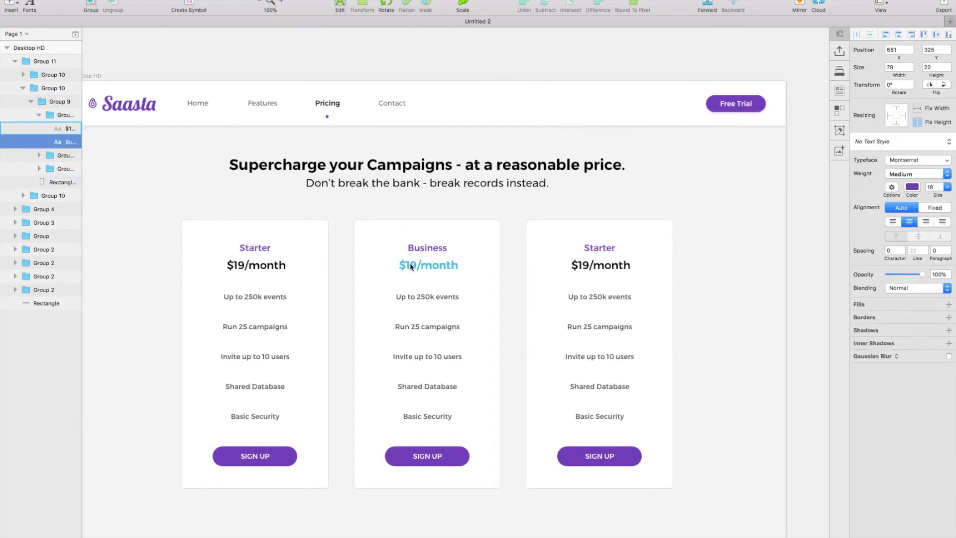
double_click(411, 267)
text(49)
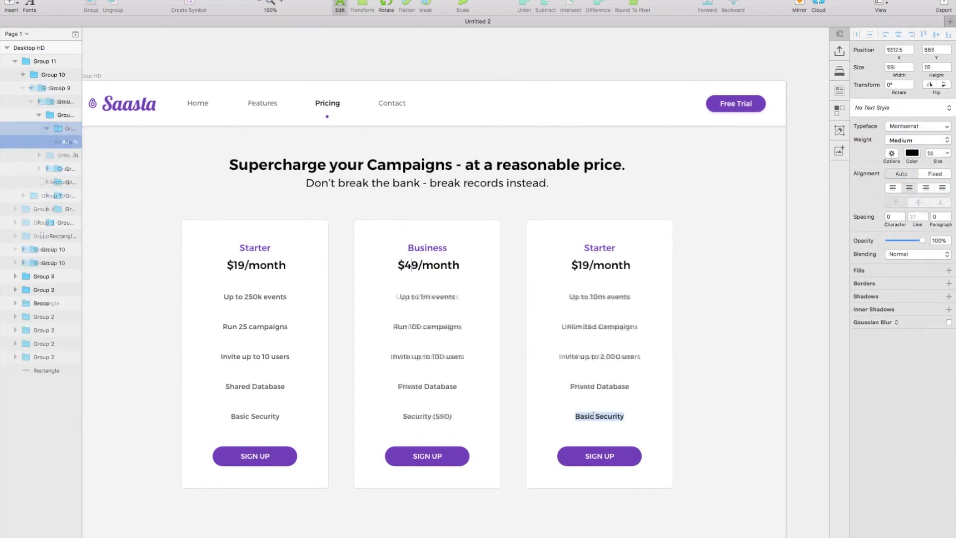
Step: Replace the third card's last feature with "Security (2FA, SSO)"
text(Sec)
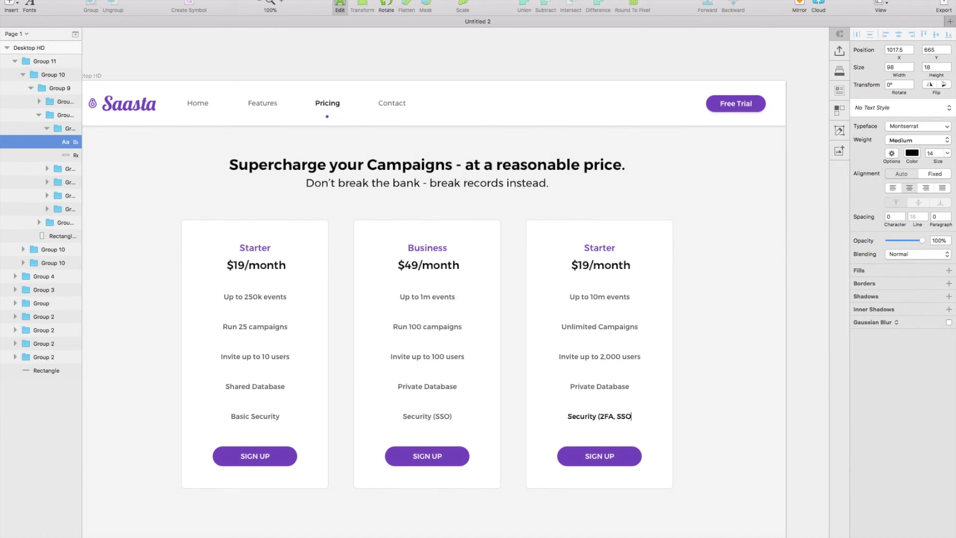
key(Escape)
Step: Add a drop shadow to the Business card in the Free Trial button's purple (7E57C2) at 17% opacity
click(482, 228)
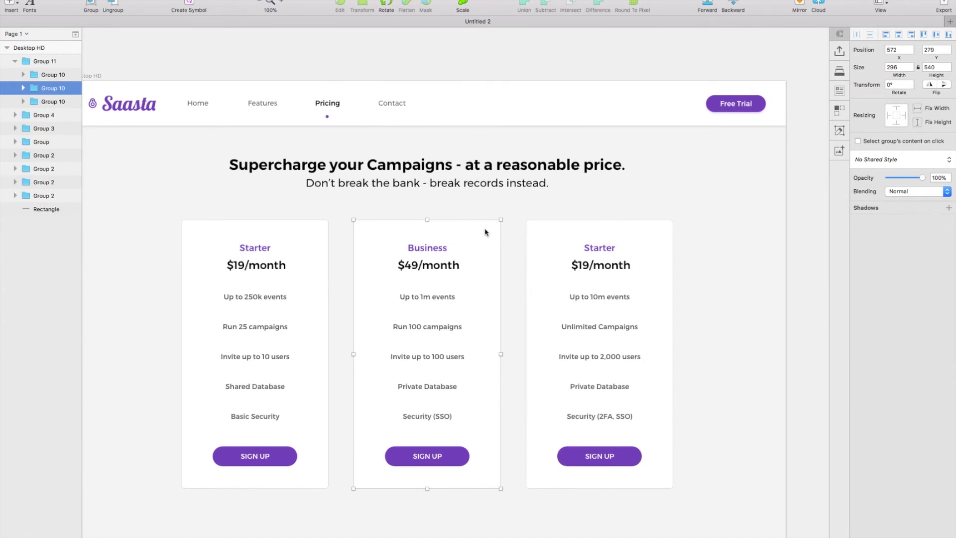
click(869, 209)
click(871, 223)
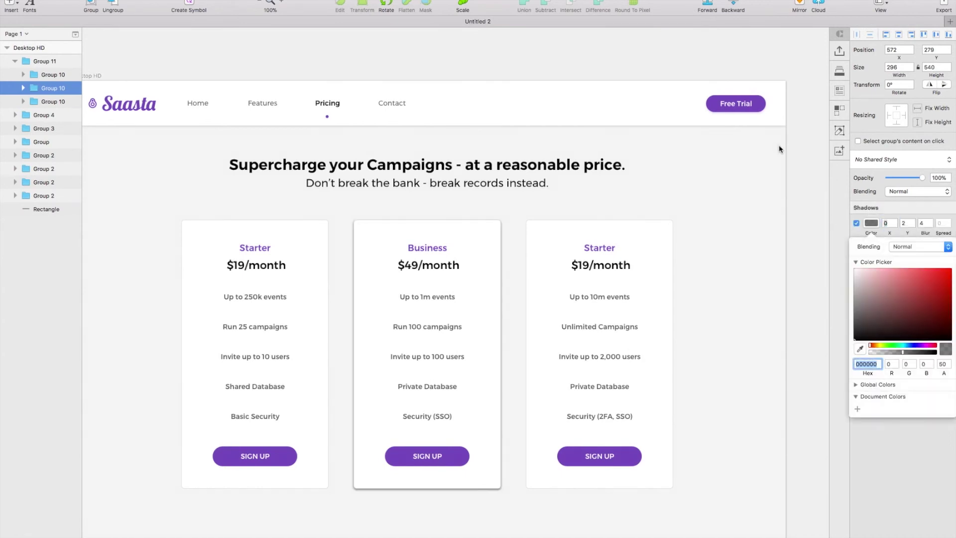
key(ctrl+c)
click(759, 105)
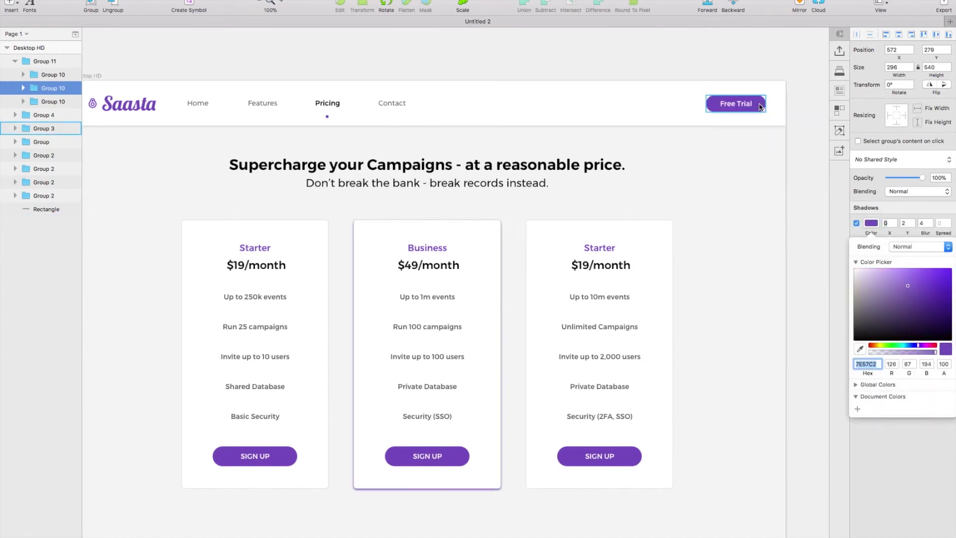
click(889, 352)
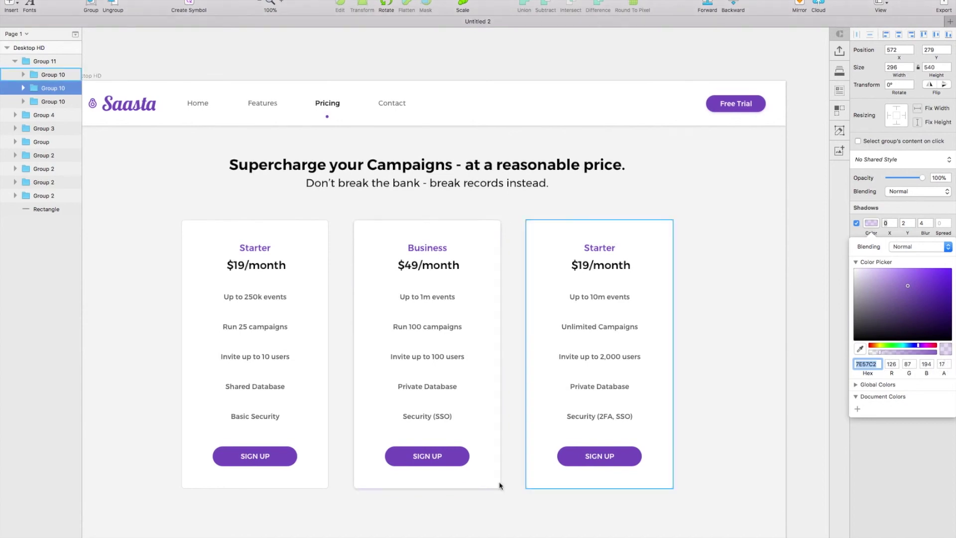
Step: Colour the border of the Business card's rectangle with the Free Trial button's purple (7E57C2)
click(487, 474)
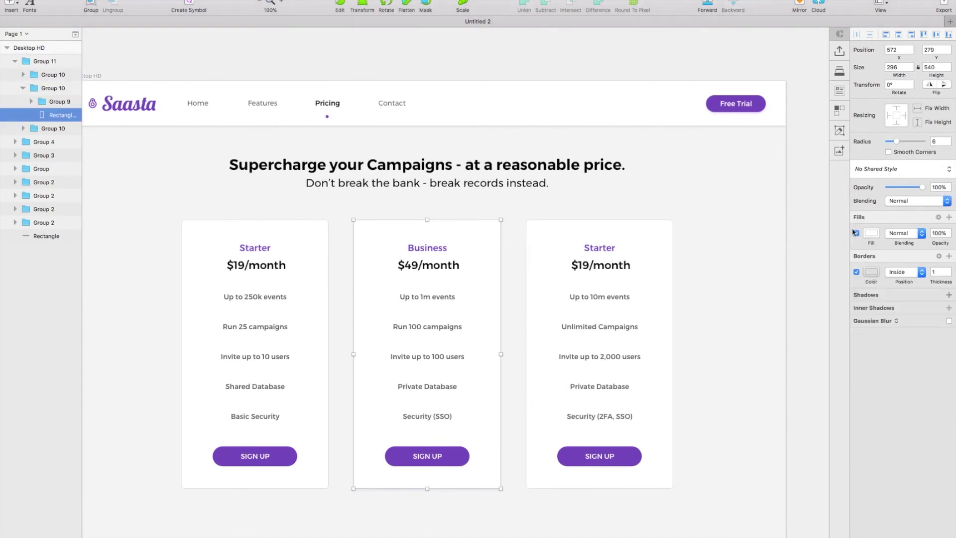
click(872, 272)
click(860, 415)
click(757, 104)
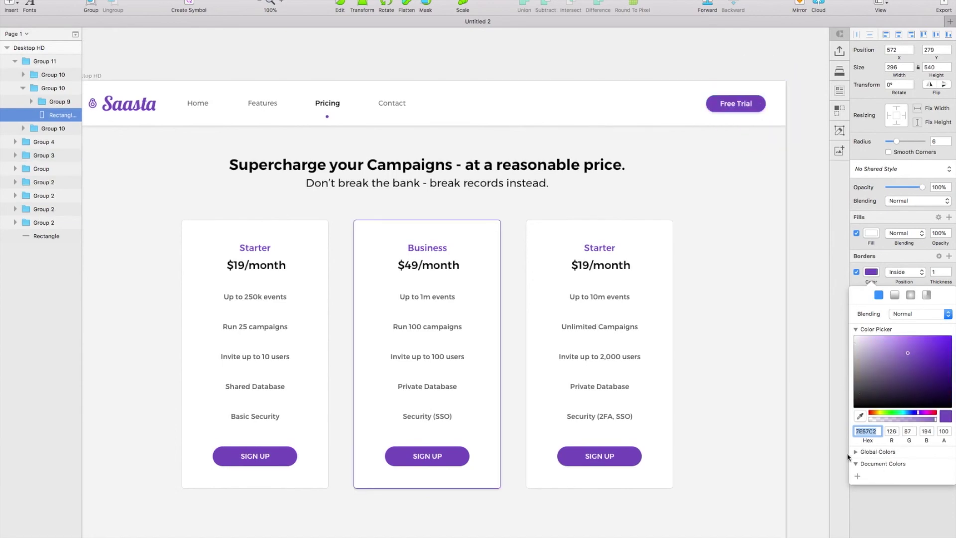
click(762, 399)
Step: Draw a borderless orange five-pointed star, 18 px in size, above the Business title
drag(731, 416, 791, 408)
key(super+plus)
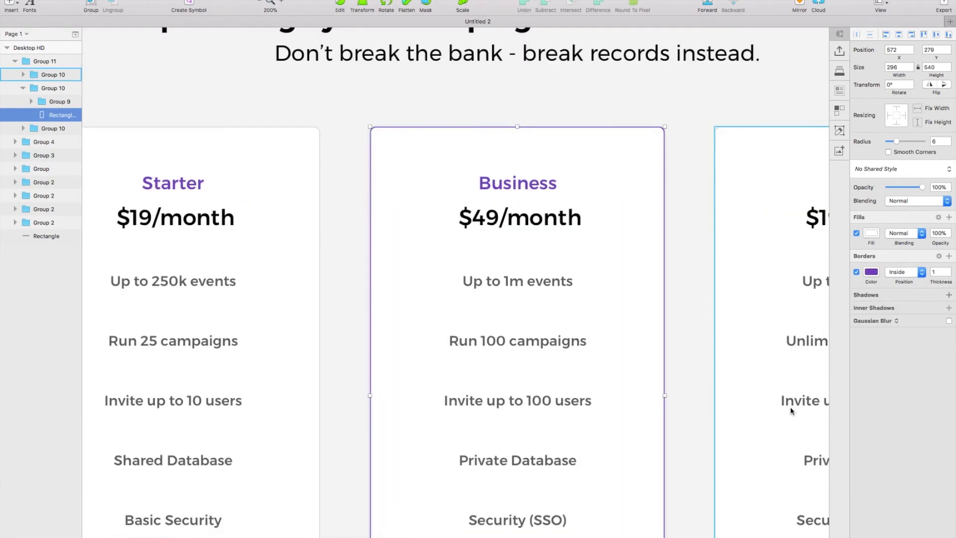
scroll(580, 299, up, 2)
click(11, 7)
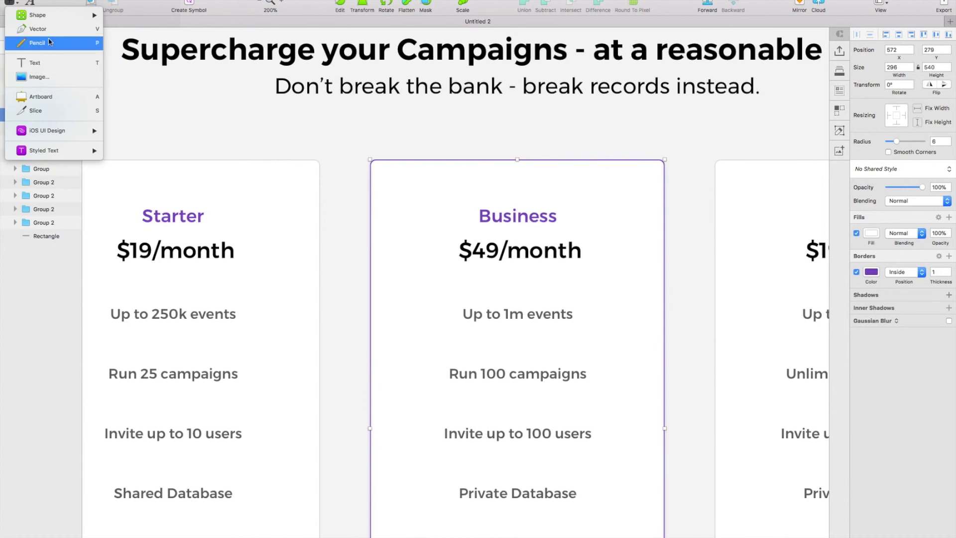
mouse_move(54, 18)
click(140, 91)
drag(483, 174, 495, 188)
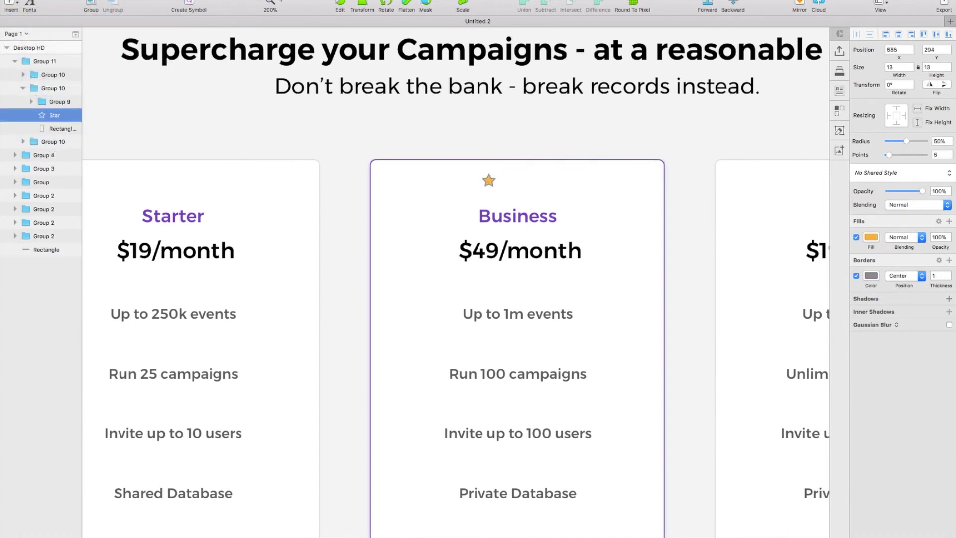
click(856, 275)
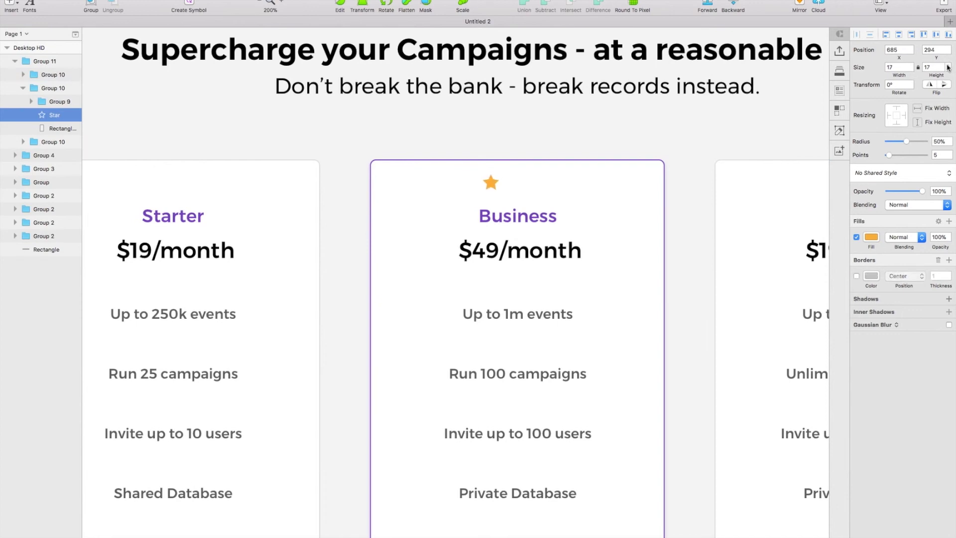
Step: Add a "Recommended" label at text size 10 and place it directly to the right of the star
click(11, 5)
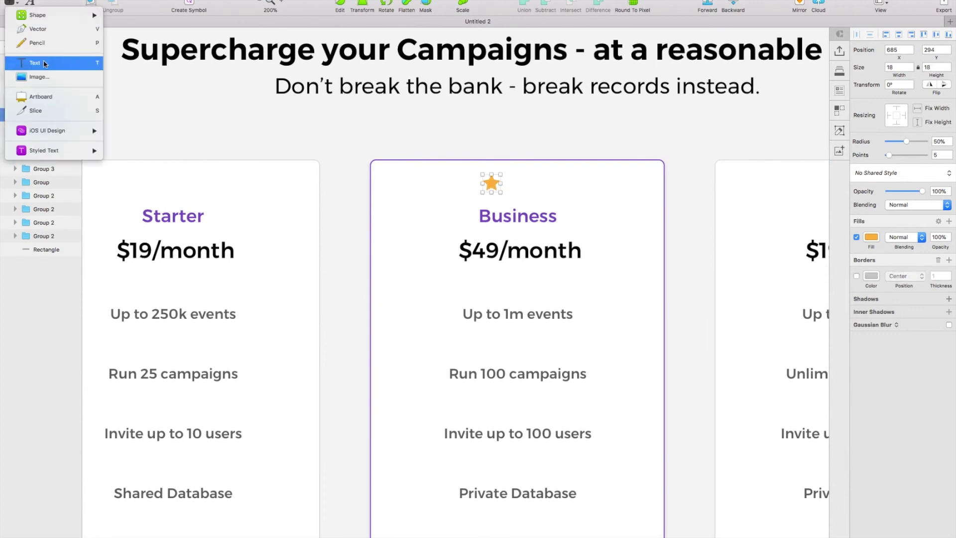
click(46, 64)
click(452, 180)
text(Recommended)
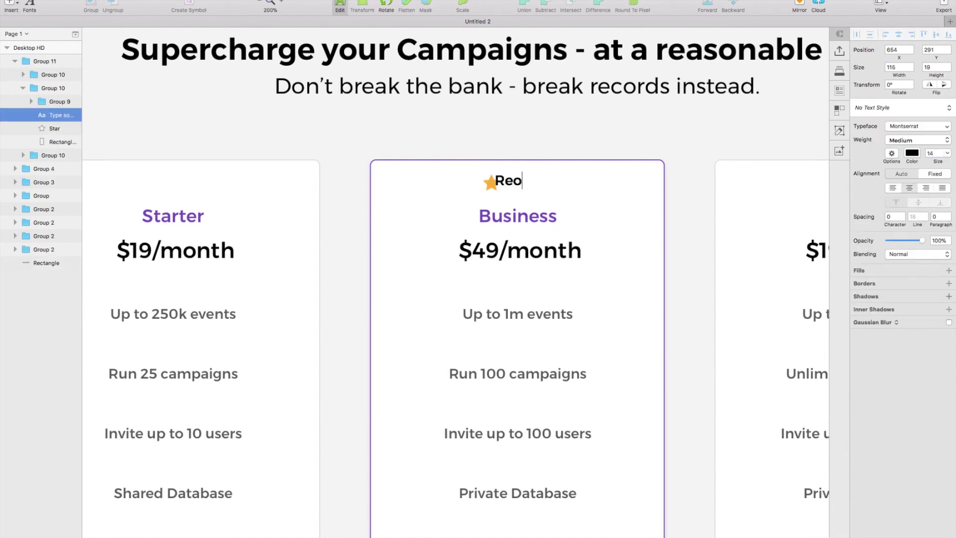
key(Escape)
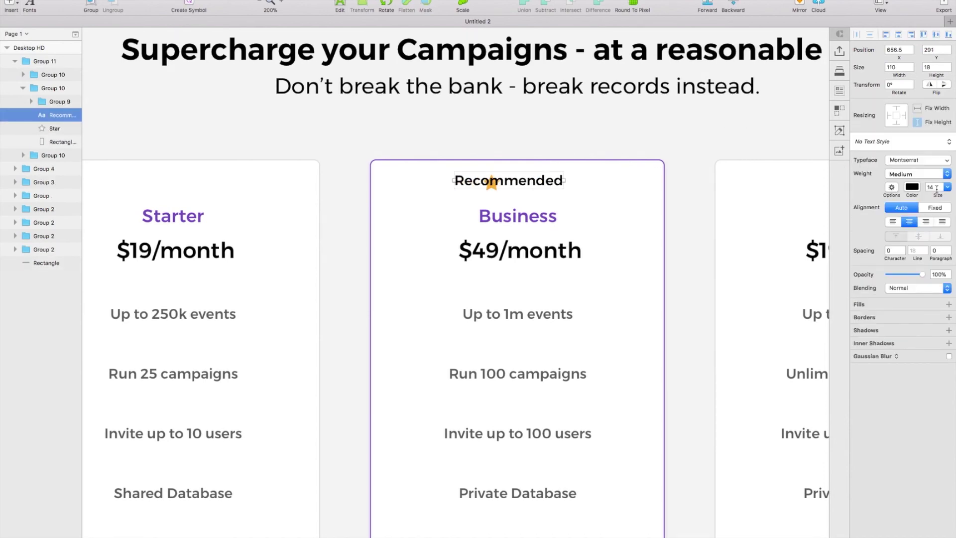
text(10)
key(Return)
drag(514, 180, 560, 183)
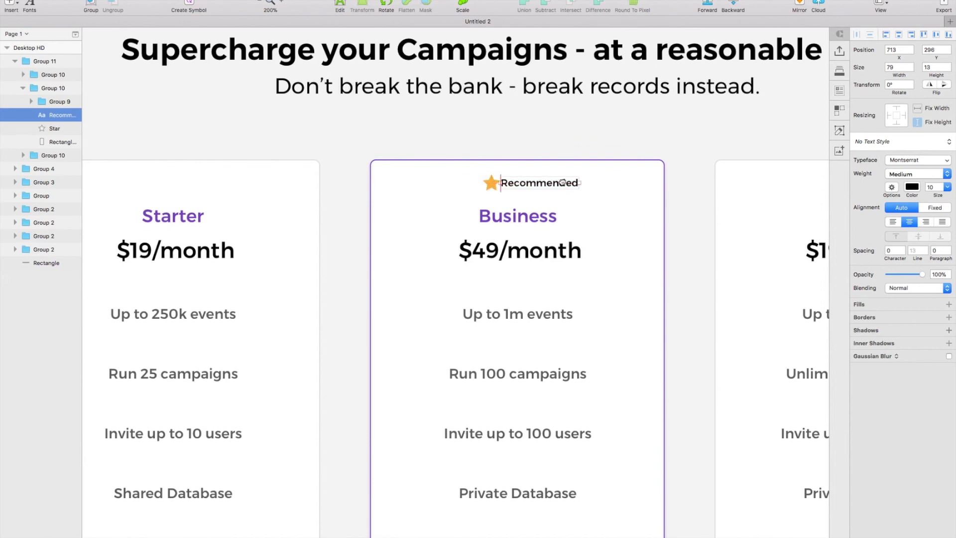
Step: Colour the "Recommended" label with the star's orange and align the label and star vertically
key(ctrl+c)
click(493, 183)
shift+click(492, 184)
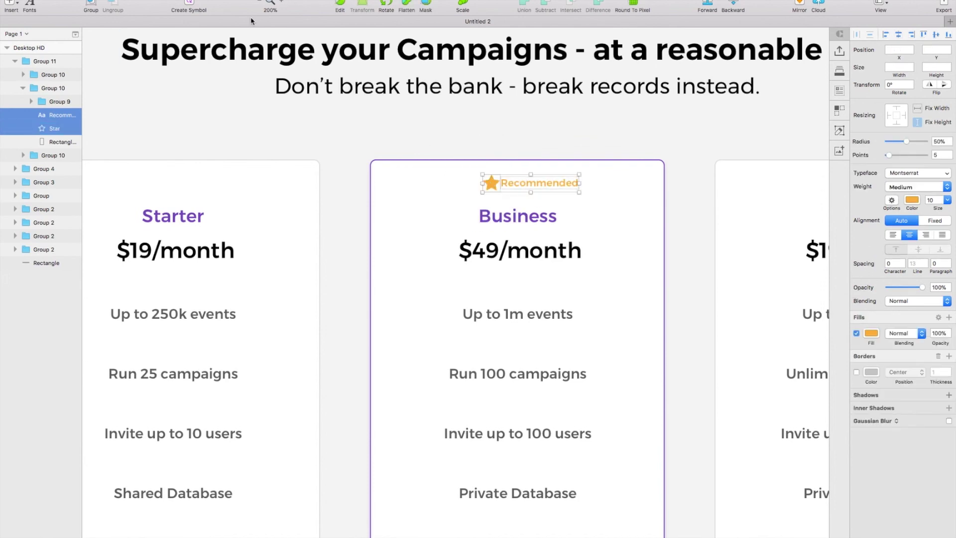
click(186, 1)
mouse_move(227, 63)
click(297, 106)
Step: Space the "Recommended" label 10 px from the star
click(541, 214)
click(541, 188)
key(shift+Right)
key(Up)
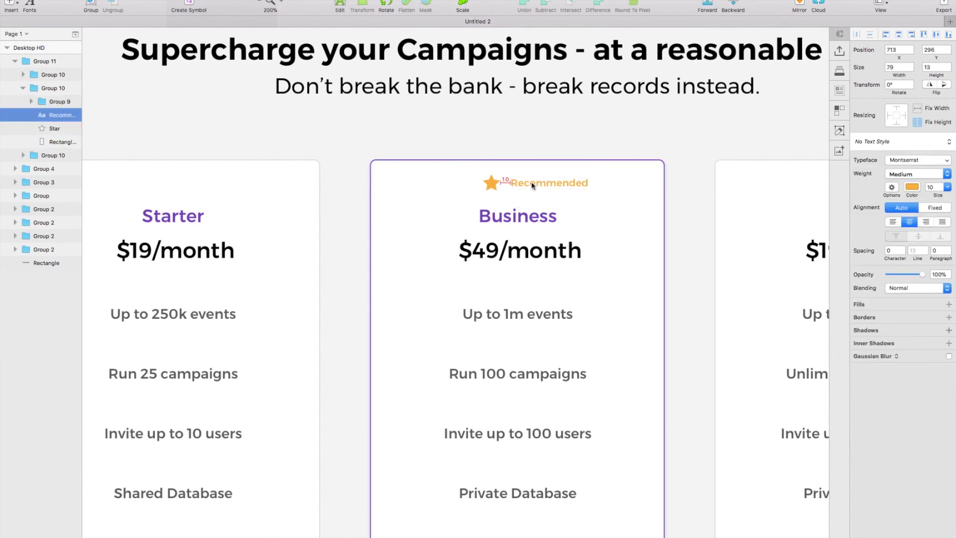
key(Left)
key(Left)
key(Right)
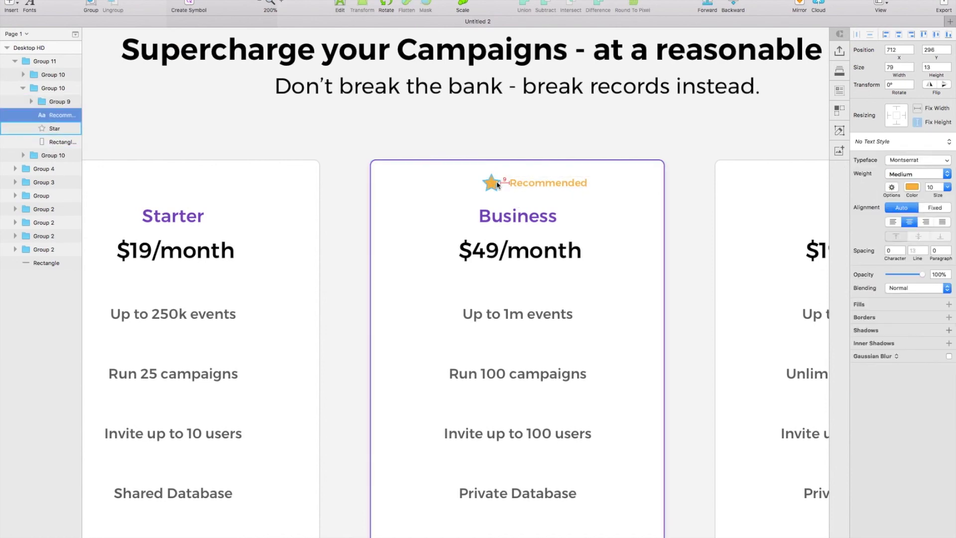
Step: Group the star with the "Recommended" label and centre the group horizontally on the Business card
shift+click(498, 185)
key(super+g)
drag(534, 184, 521, 186)
key(super+0)
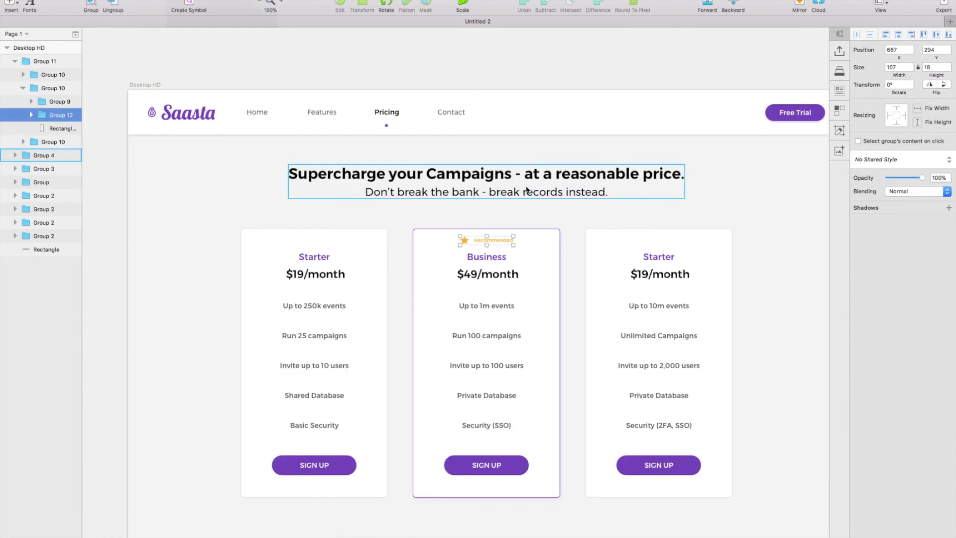
click(753, 247)
drag(758, 249, 734, 225)
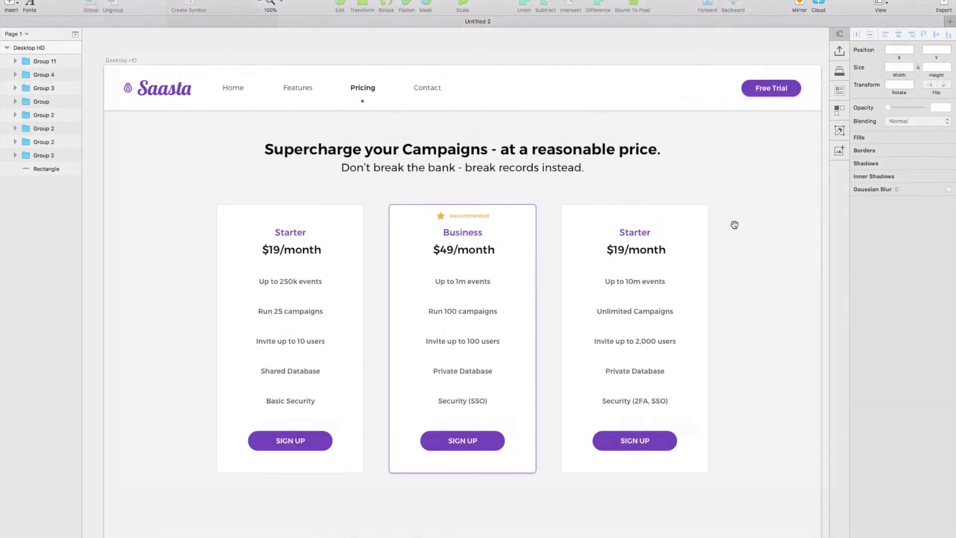